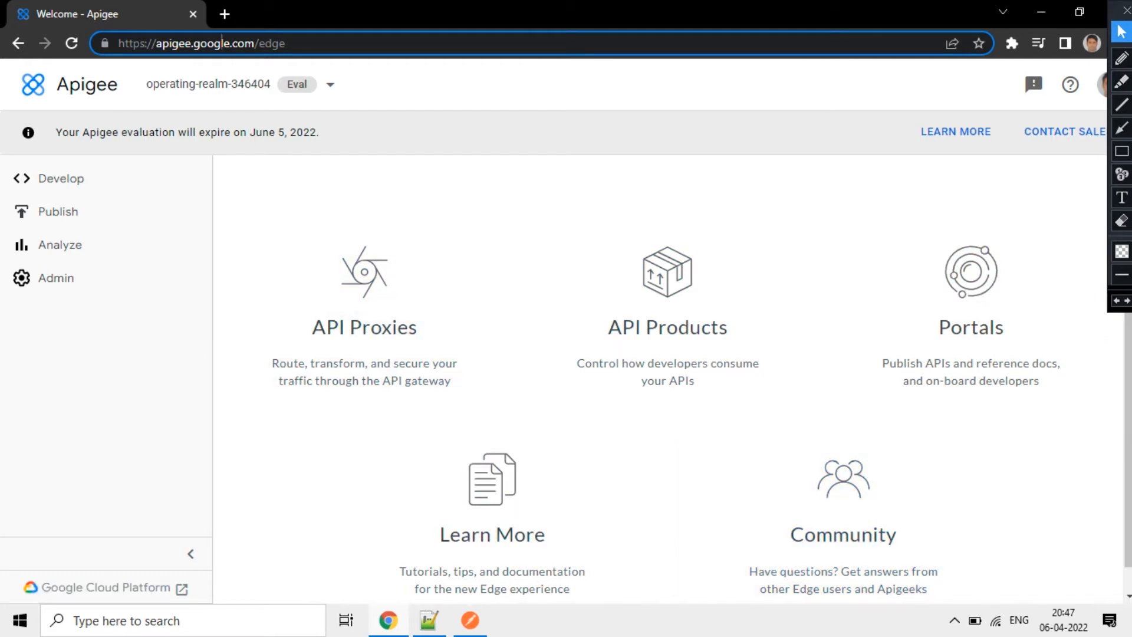
# Step: Mark the API Proxies tile with a red annotation arrow, and erase the arrow again
pyautogui.click(1121, 127)
pyautogui.moveTo(241, 442); pyautogui.dragTo(293, 360)
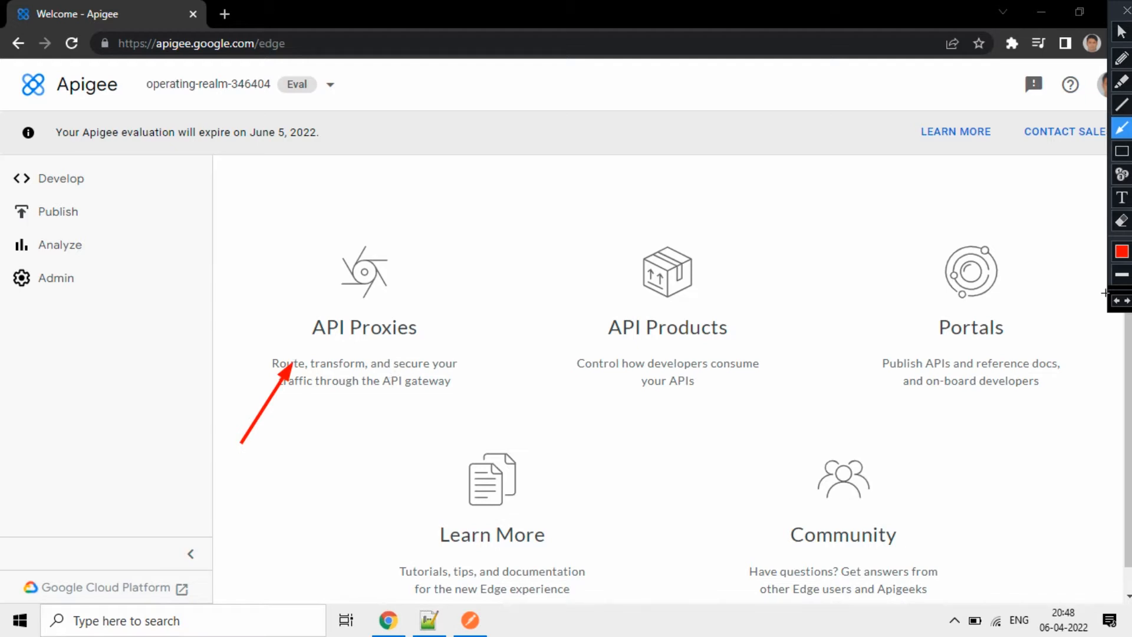
pyautogui.click(1121, 220)
pyautogui.moveTo(240, 349); pyautogui.dragTo(328, 500)
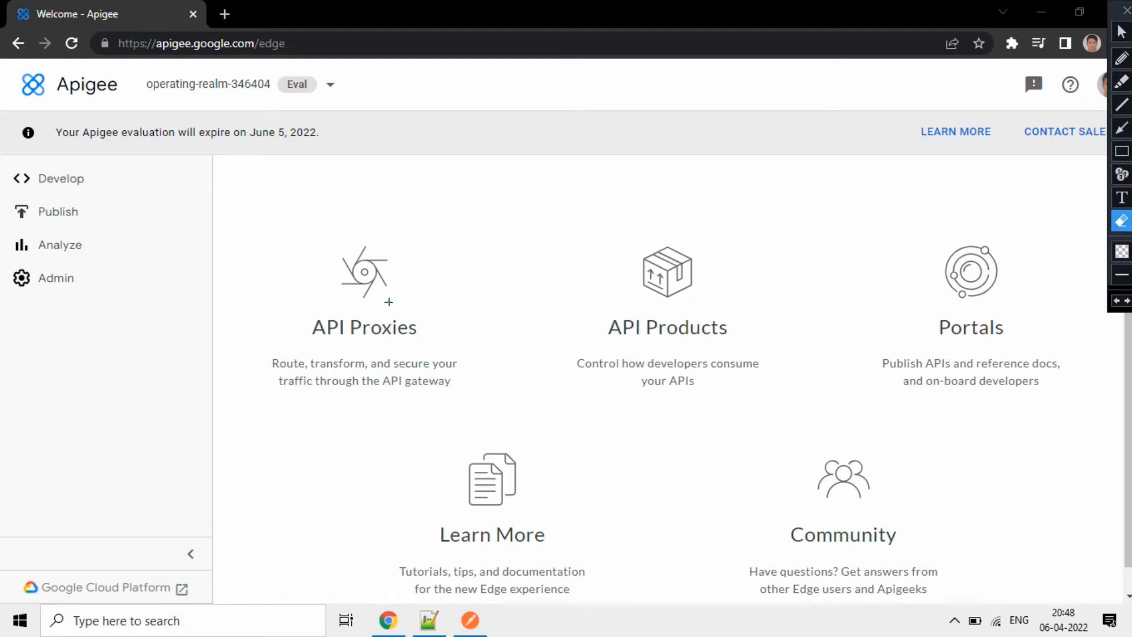
pyautogui.click(1121, 30)
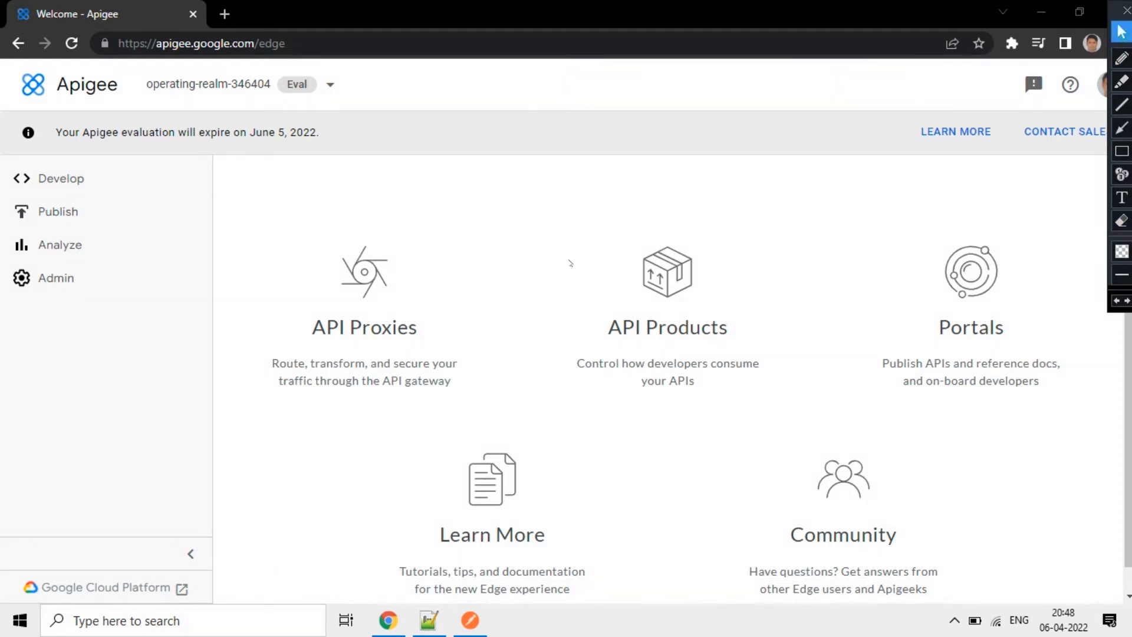
# Step: Open the API Proxies list from the welcome page
pyautogui.click(401, 297)
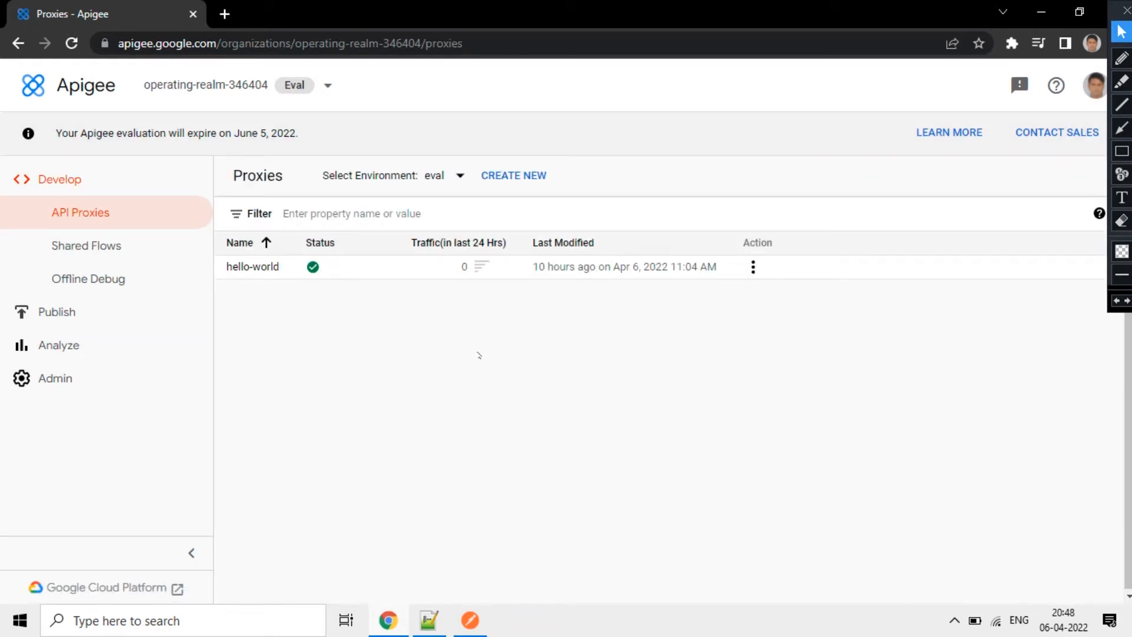
# Step: Mark the create option and the hello-world proxy with red annotation arrows, and erase both arrows
pyautogui.click(1121, 128)
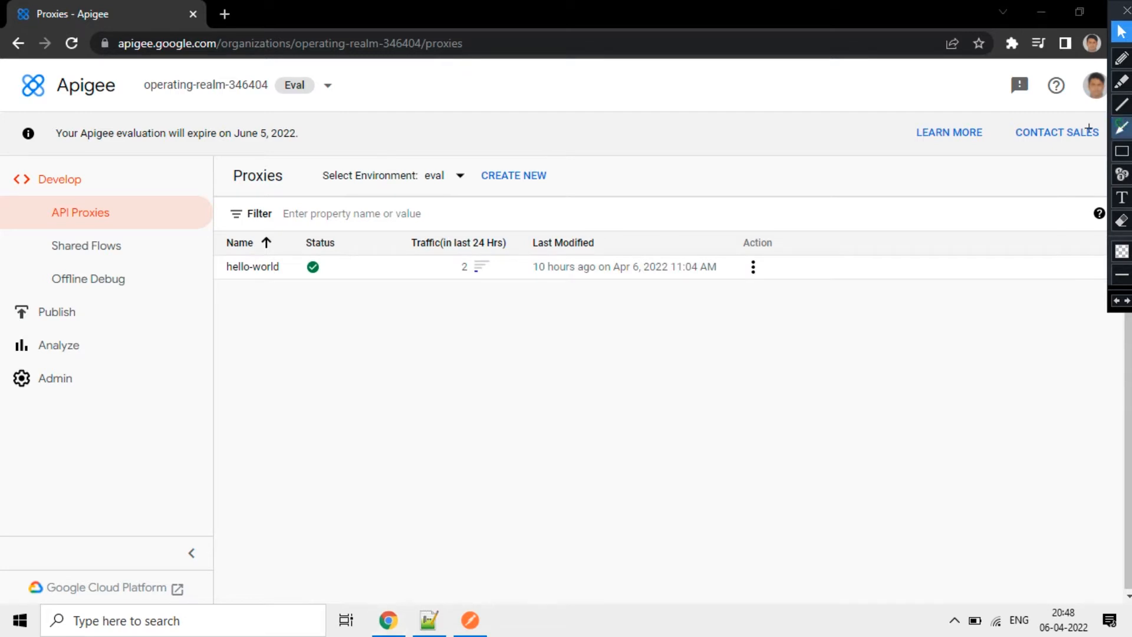
pyautogui.moveTo(452, 219); pyautogui.dragTo(504, 189)
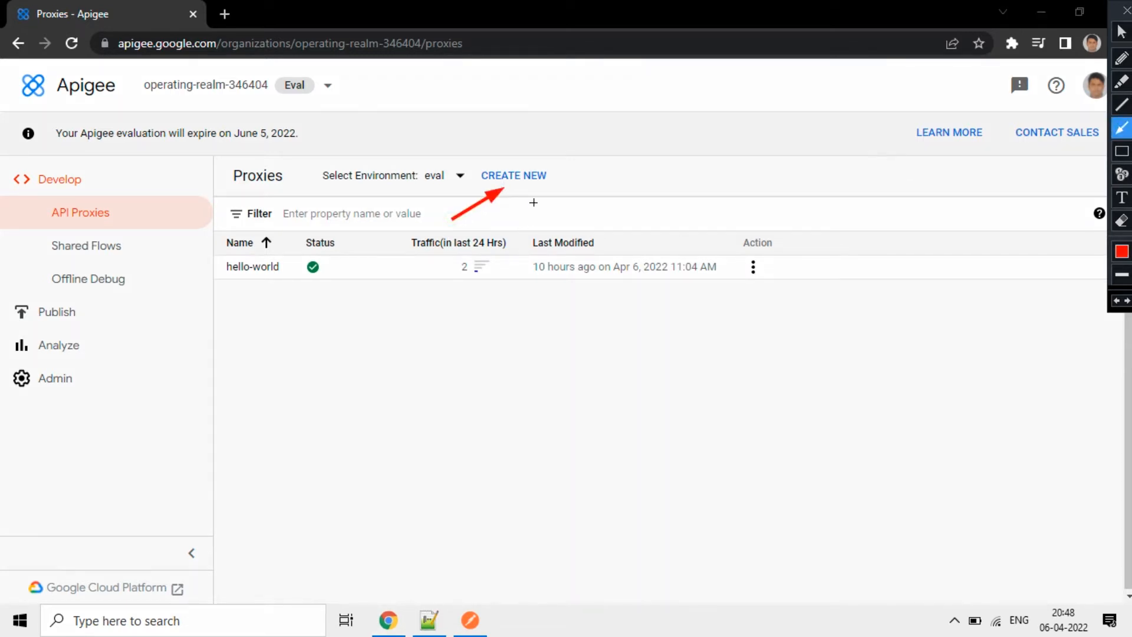
pyautogui.moveTo(220, 334); pyautogui.dragTo(344, 286)
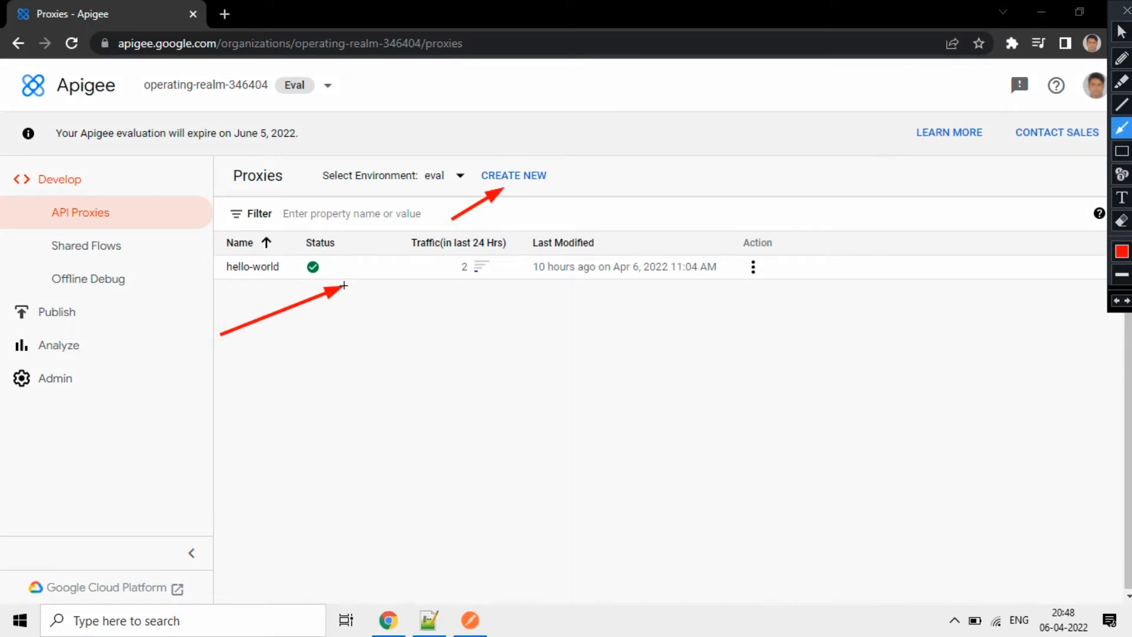
pyautogui.click(1121, 221)
pyautogui.moveTo(220, 172); pyautogui.dragTo(635, 426)
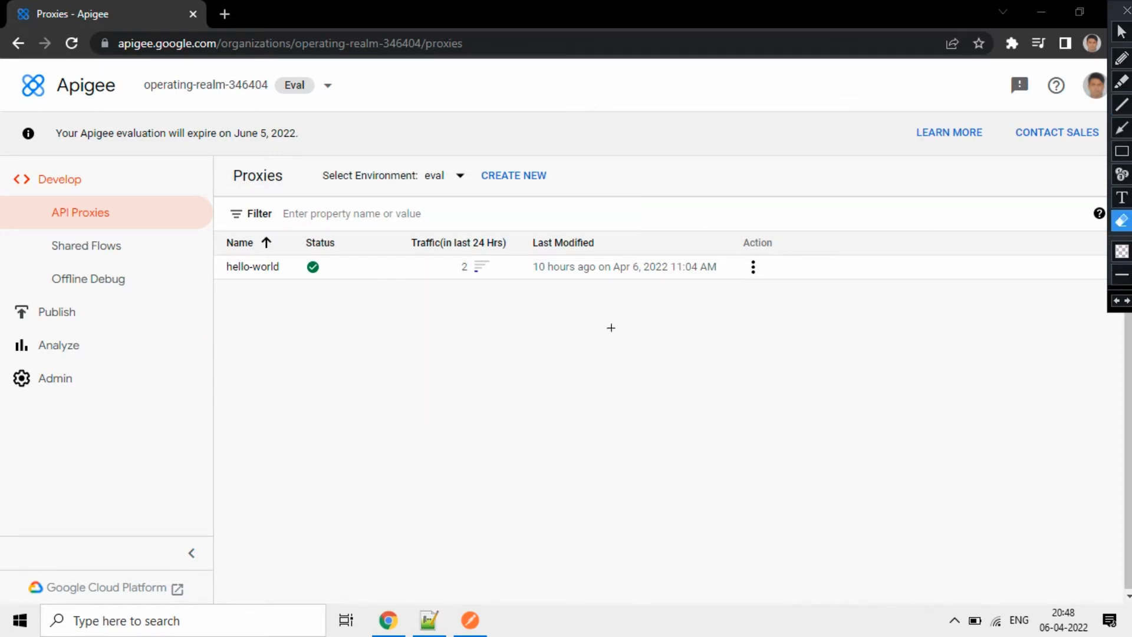
pyautogui.click(1121, 31)
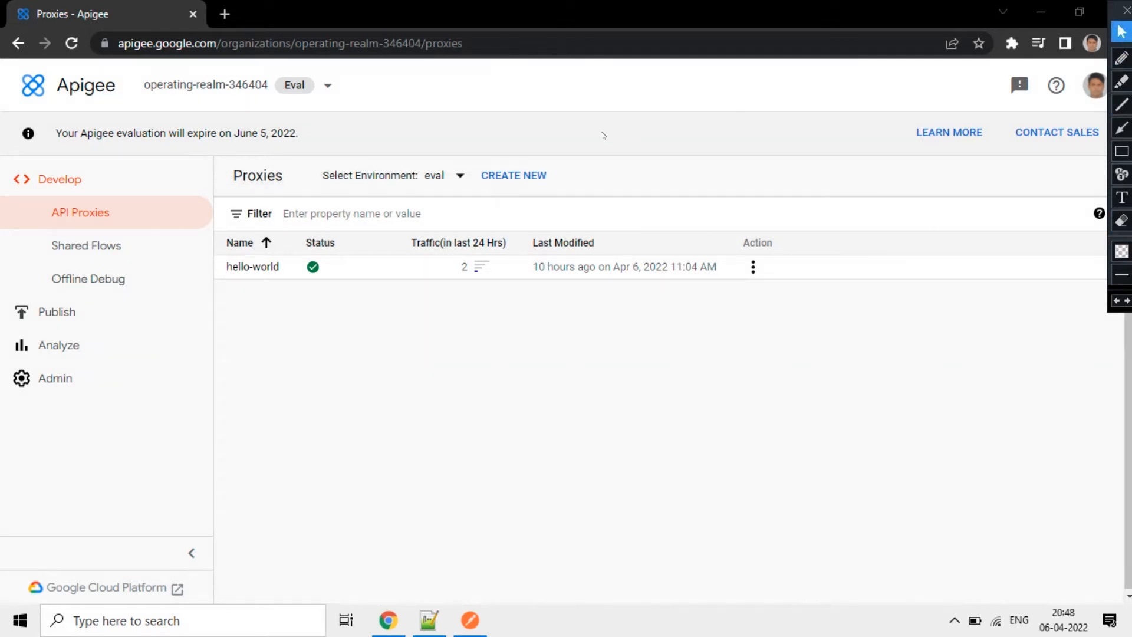
# Step: Start creating a new API proxy
pyautogui.click(512, 172)
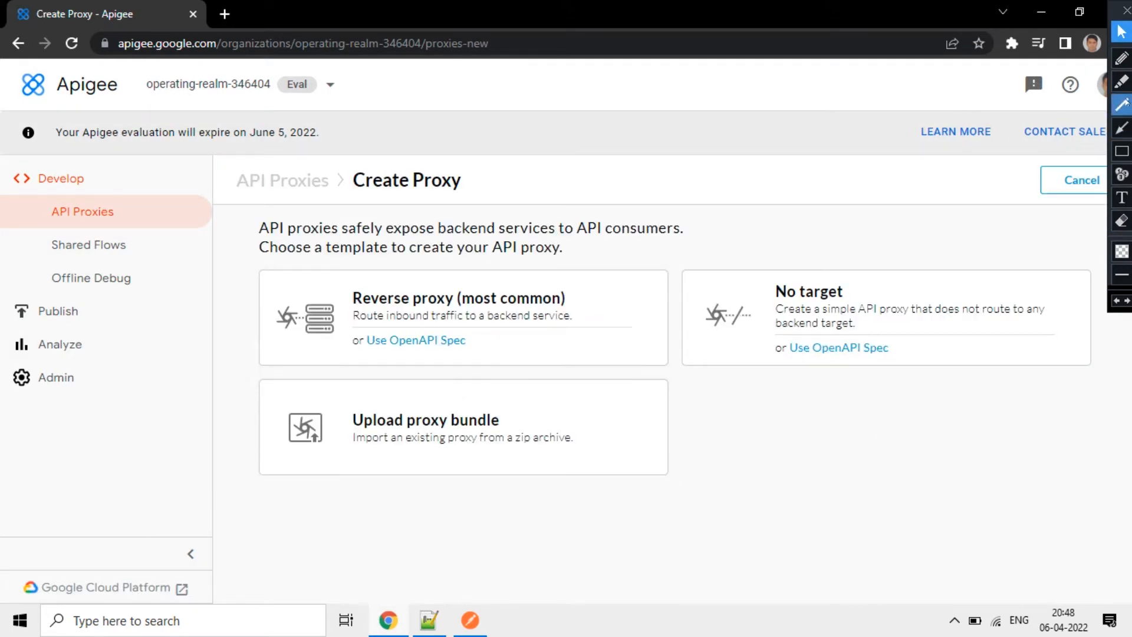
# Step: Mark the Reverse proxy, No target and Upload proxy bundle templates with red annotation arrows, and erase them
pyautogui.click(1121, 126)
pyautogui.moveTo(226, 392); pyautogui.dragTo(302, 356)
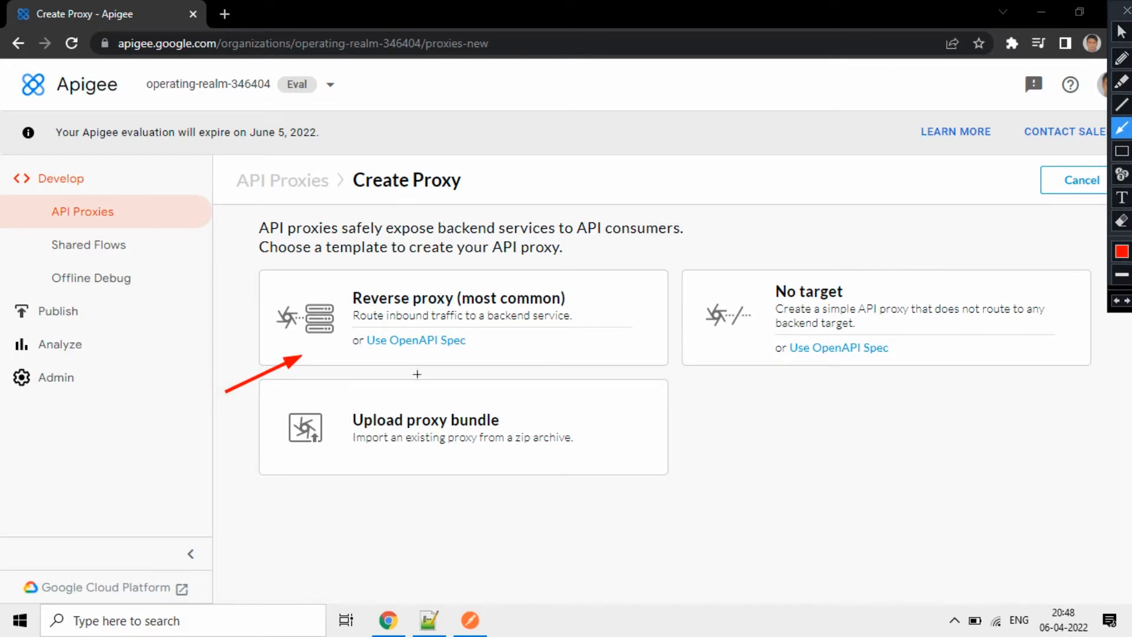
pyautogui.moveTo(747, 409); pyautogui.dragTo(765, 346)
pyautogui.moveTo(244, 522); pyautogui.dragTo(333, 464)
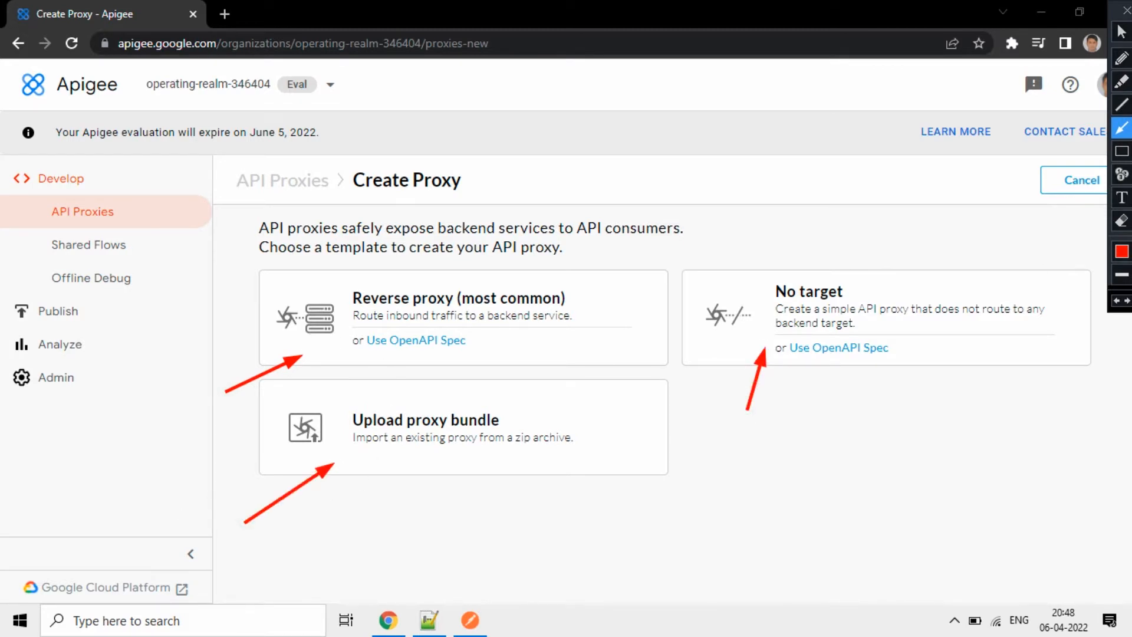
pyautogui.click(1121, 221)
pyautogui.moveTo(224, 315)
pyautogui.mouseDown()
pyautogui.moveTo(892, 567)
pyautogui.moveTo(842, 507)
pyautogui.mouseUp()
pyautogui.click(1121, 31)
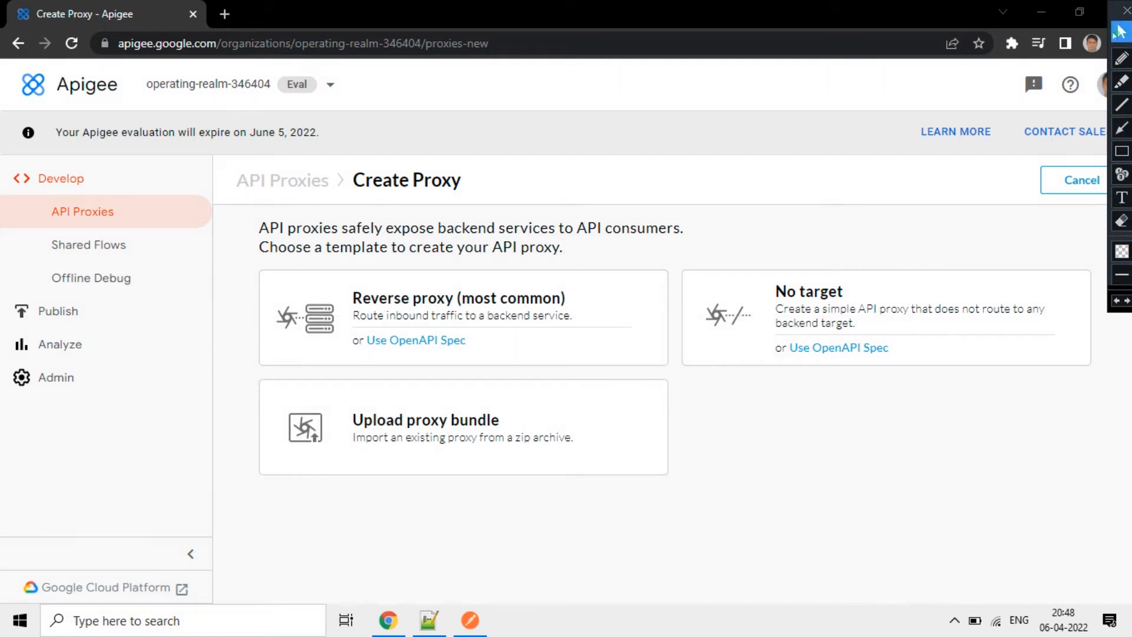
# Step: Choose the Reverse proxy template and name the new proxy firstapi
pyautogui.click(416, 315)
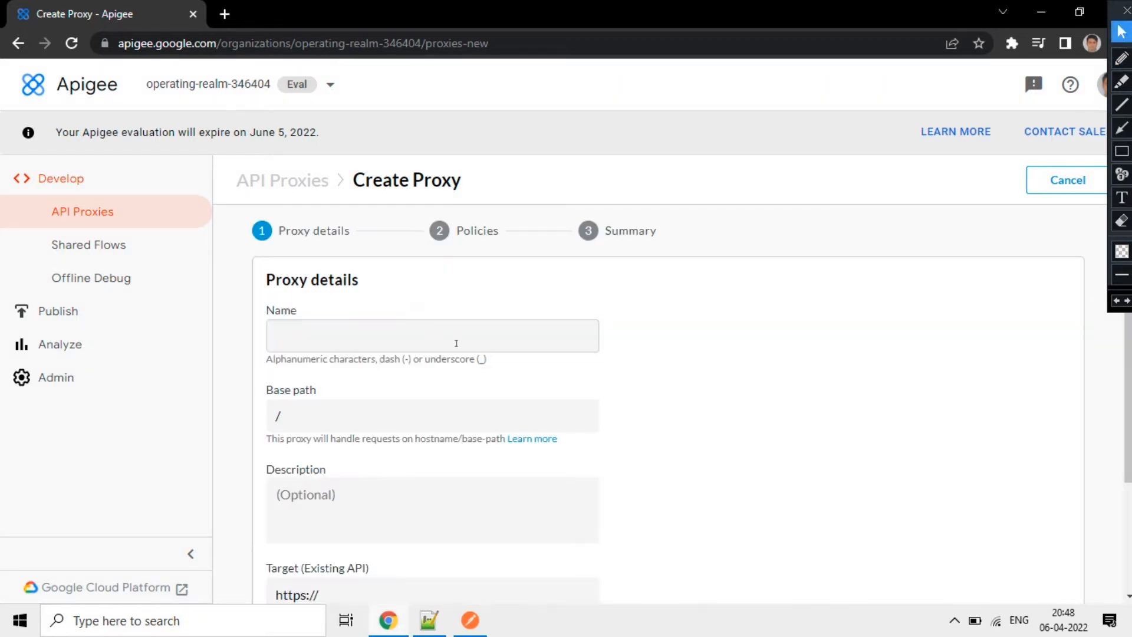
pyautogui.click(456, 343)
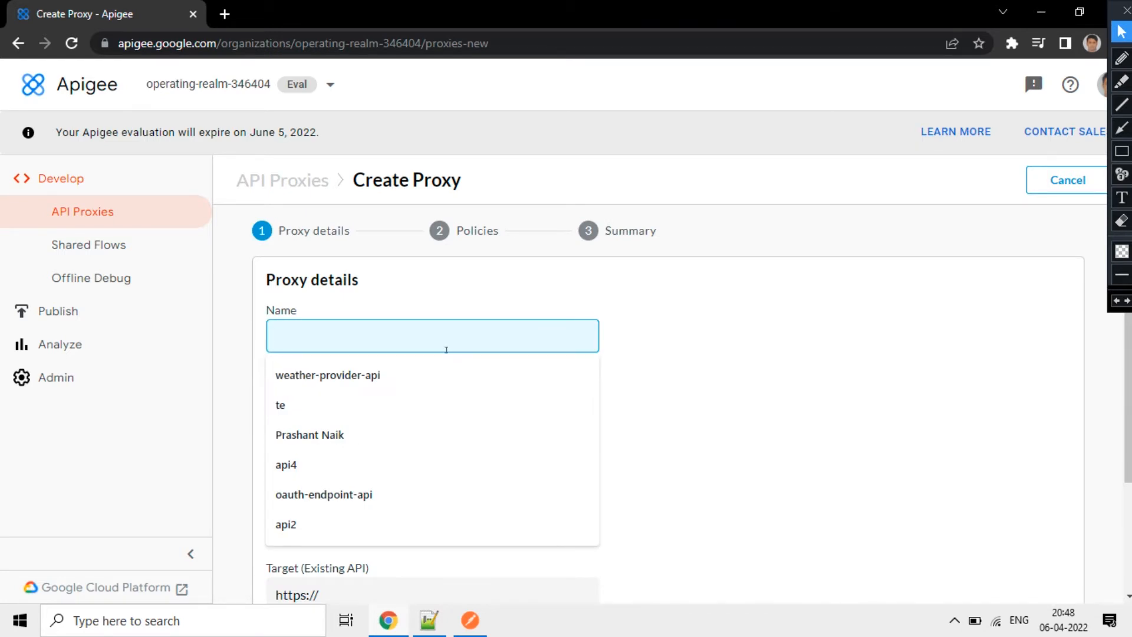
pyautogui.write('first')
pyautogui.press('BackSpace')
pyautogui.press('BackSpace')
pyautogui.press('BackSpace')
pyautogui.press('BackSpace')
pyautogui.write('irst')
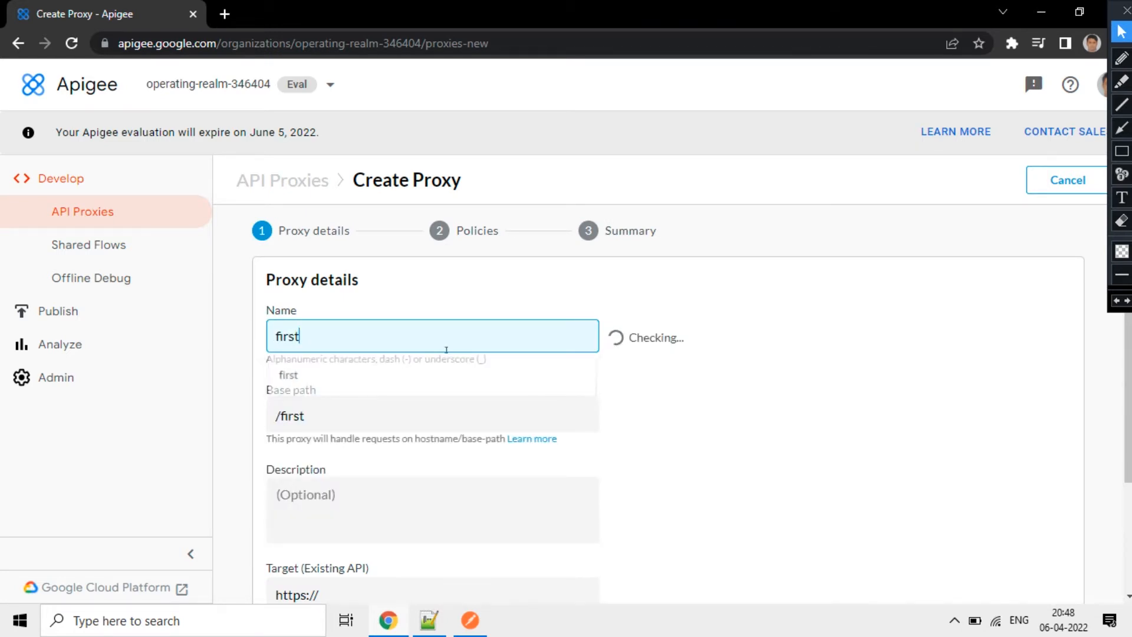
pyautogui.write('api')
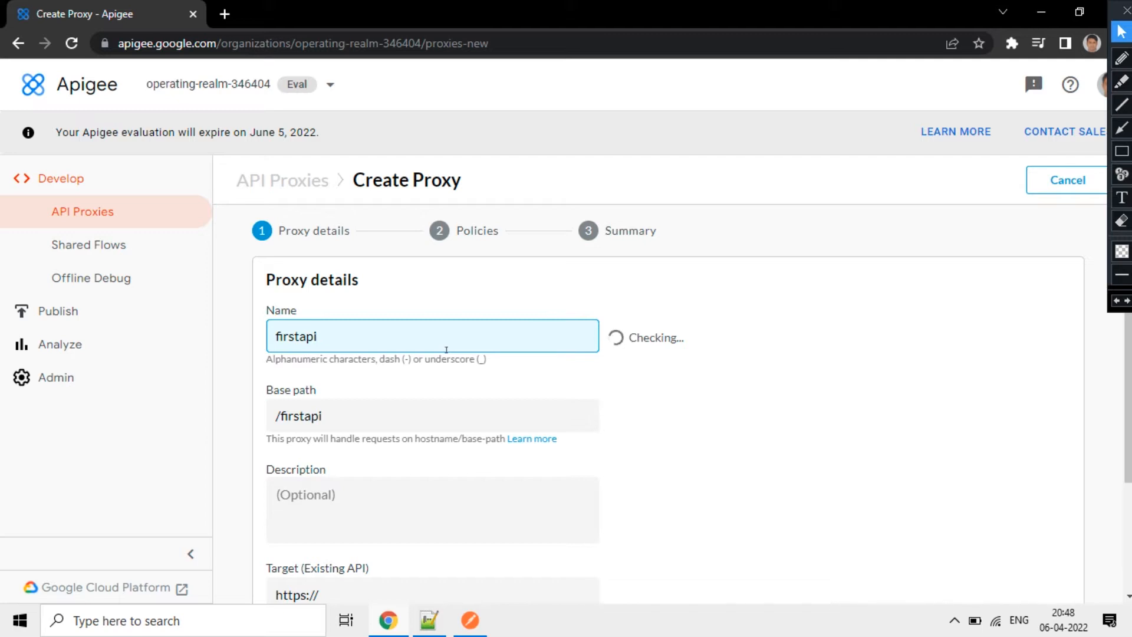
pyautogui.click(800, 358)
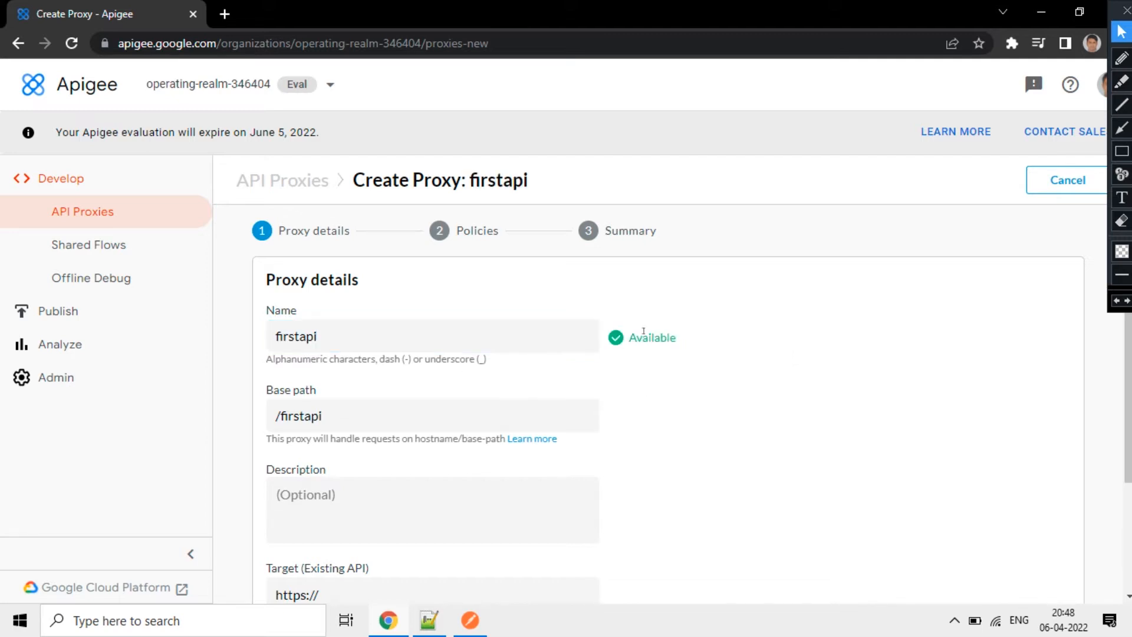
# Step: Set the proxy's base path to /firstapi/getdetails
pyautogui.click(349, 415)
pyautogui.write('/')
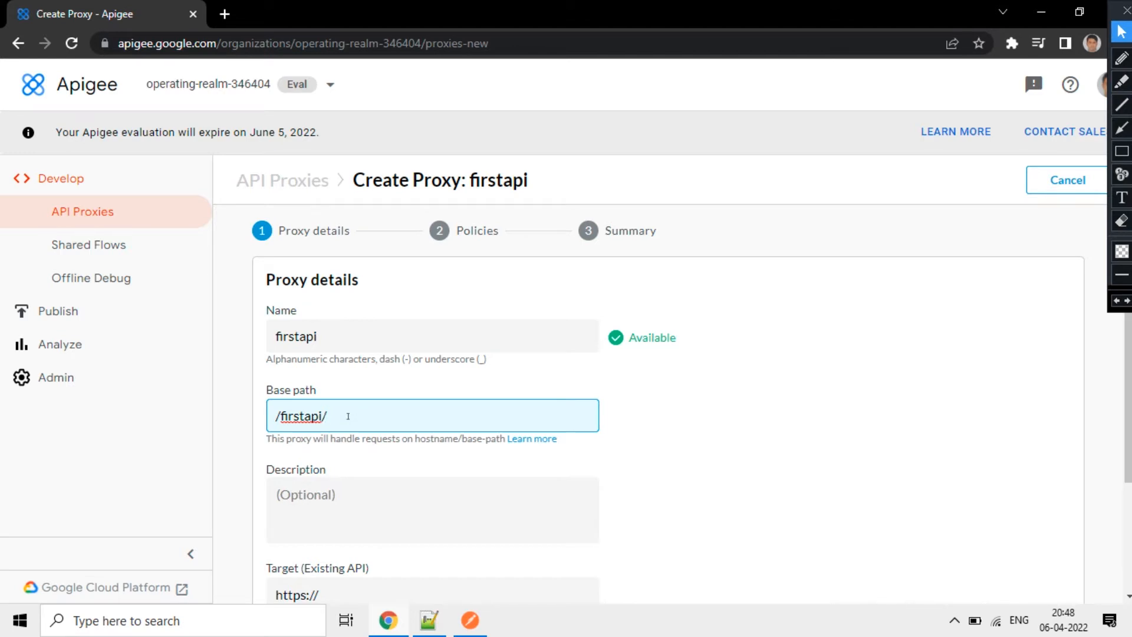
pyautogui.write('get')
pyautogui.write('custom')
pyautogui.press('BackSpace')
pyautogui.press('BackSpace')
pyautogui.press('BackSpace')
pyautogui.press('BackSpace')
pyautogui.press('BackSpace')
pyautogui.write('etai')
pyautogui.moveTo(324, 416); pyautogui.dragTo(442, 420)
pyautogui.click(308, 418)
pyautogui.click(342, 417)
pyautogui.click(474, 417)
pyautogui.tripleClick(407, 418)
pyautogui.click(747, 448)
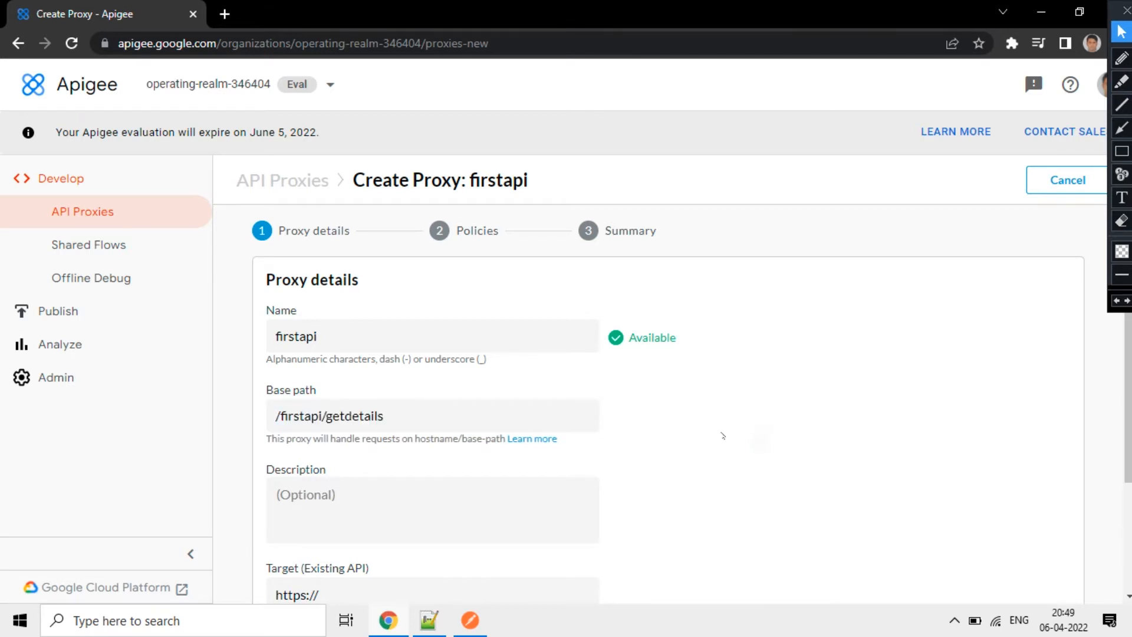
pyautogui.scroll(-3, 642, 450)
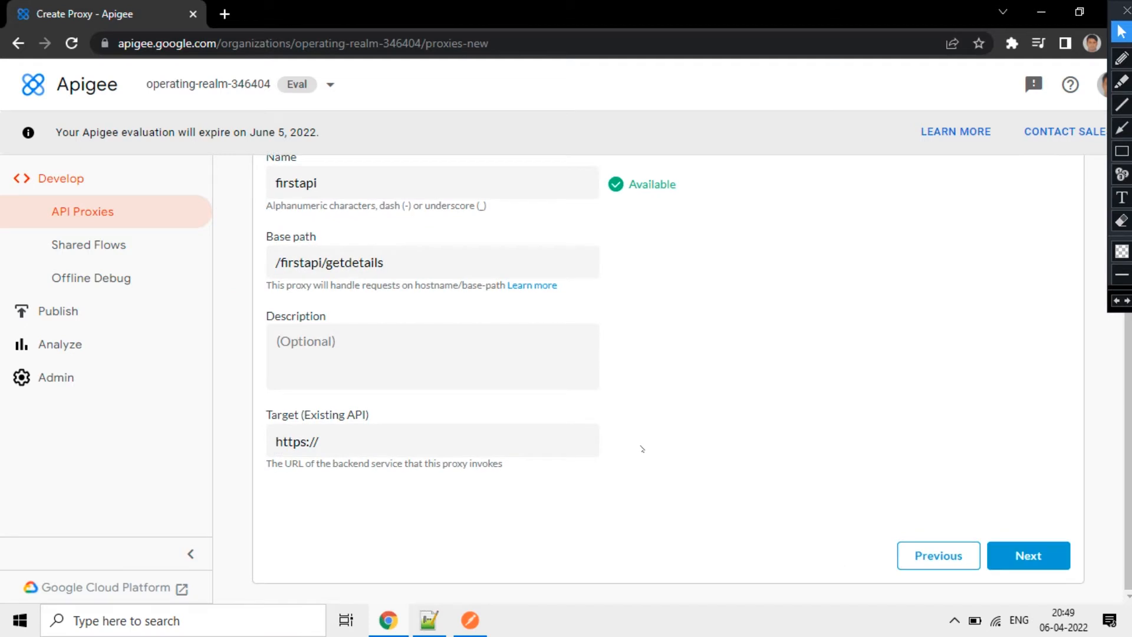
pyautogui.click(341, 448)
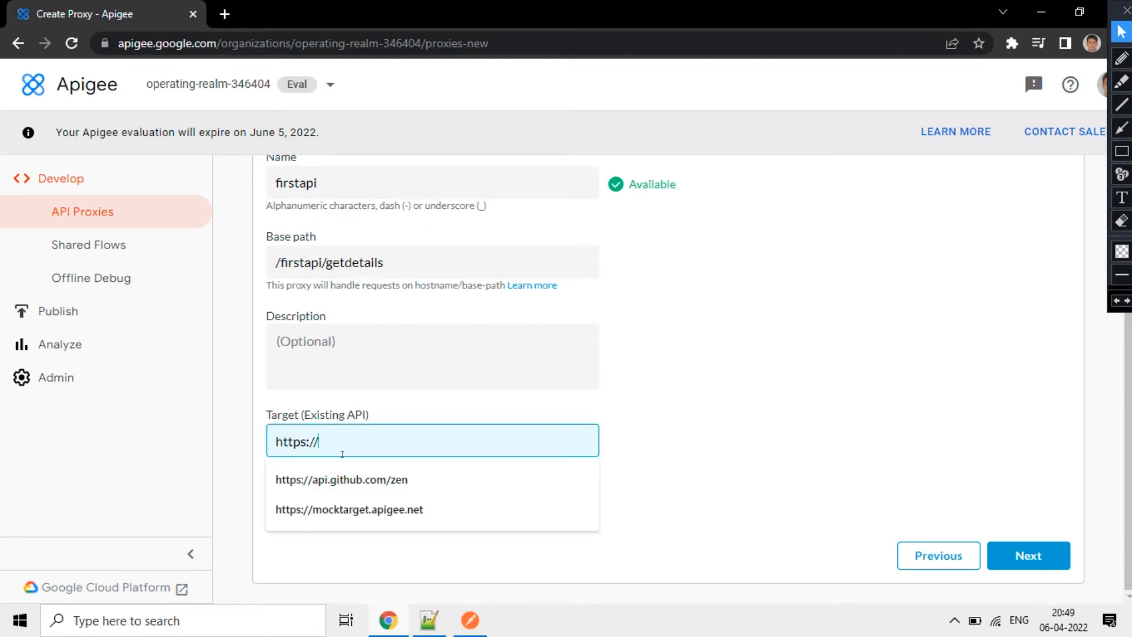
pyautogui.click(375, 479)
# Step: Check the target URL's response by opening a copy of it in a new browser tab, and close that tab
pyautogui.moveTo(455, 440); pyautogui.dragTo(246, 438)
pyautogui.hotkey('ctrl', 'c')
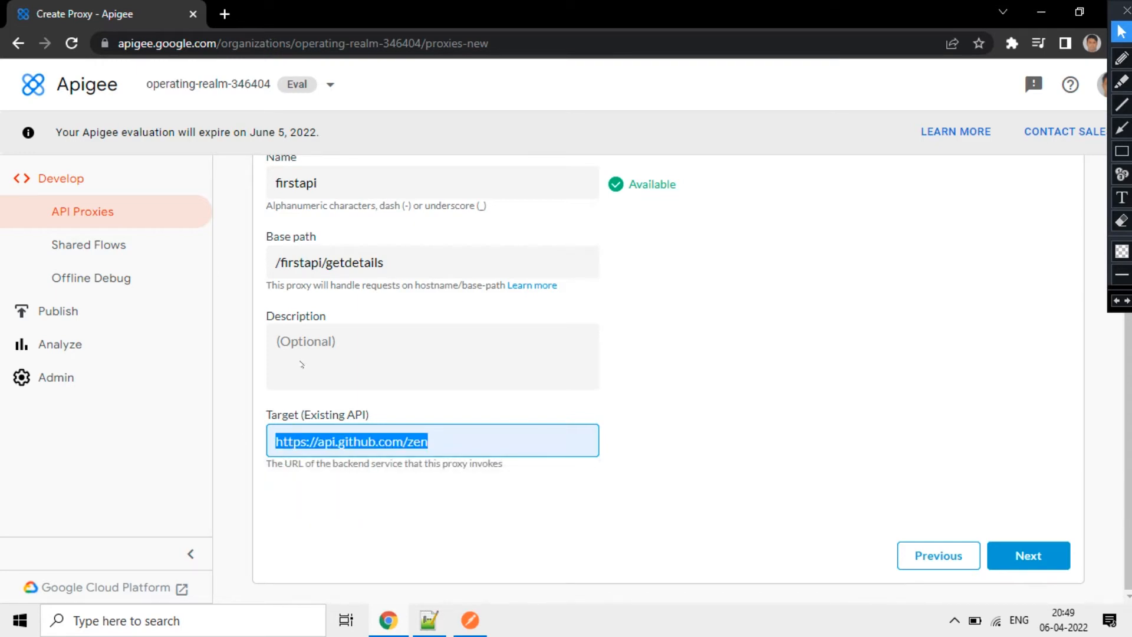
pyautogui.click(224, 14)
pyautogui.click(222, 41)
pyautogui.hotkey('ctrl', 'v')
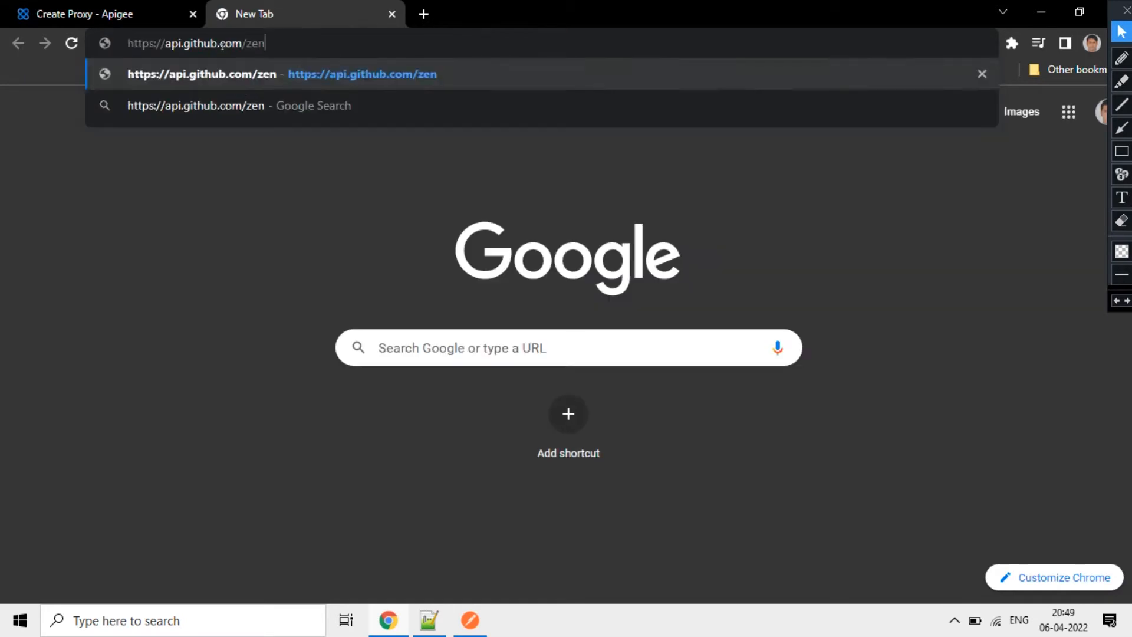
pyautogui.press('Return')
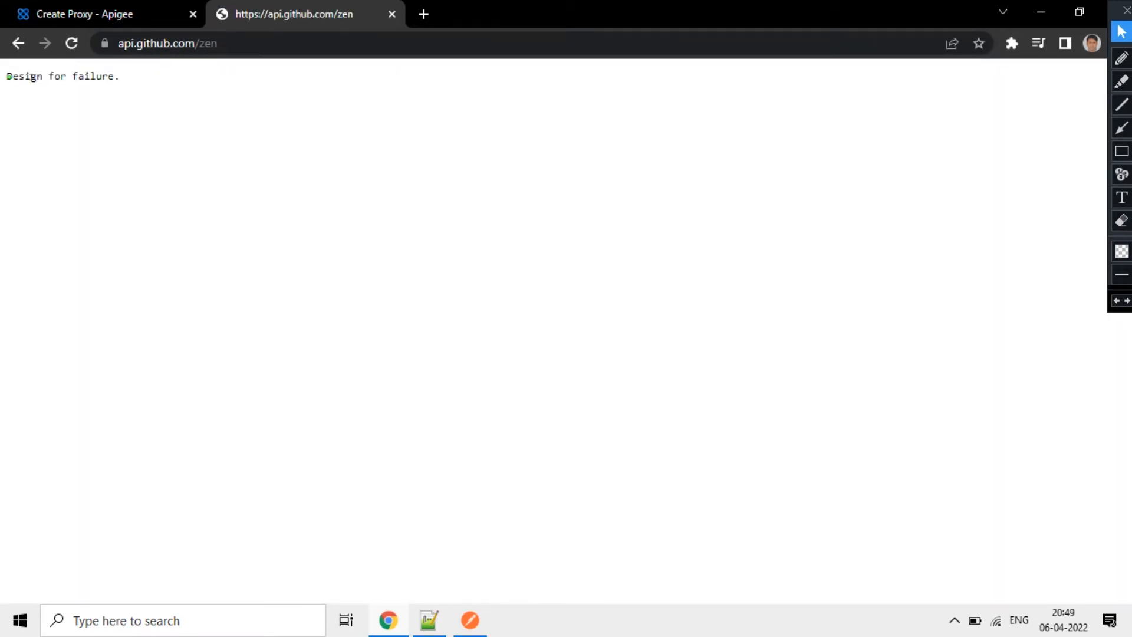
pyautogui.moveTo(7, 76); pyautogui.dragTo(280, 51)
pyautogui.click(392, 15)
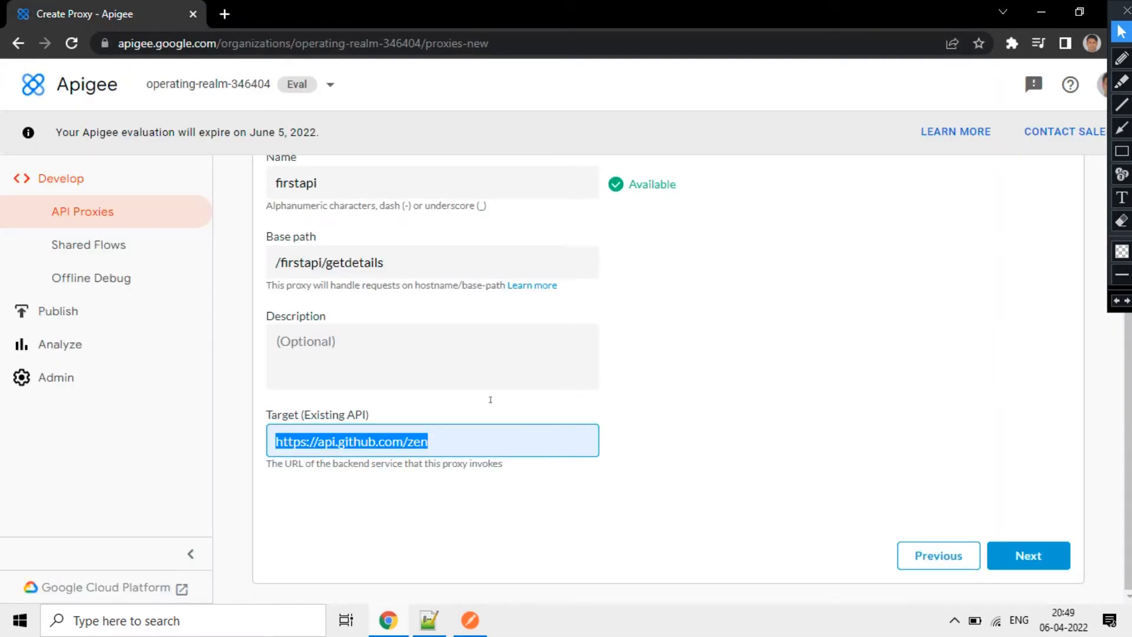
# Step: Review the target URL and the other entries in the proxy details
pyautogui.moveTo(466, 443); pyautogui.dragTo(275, 432)
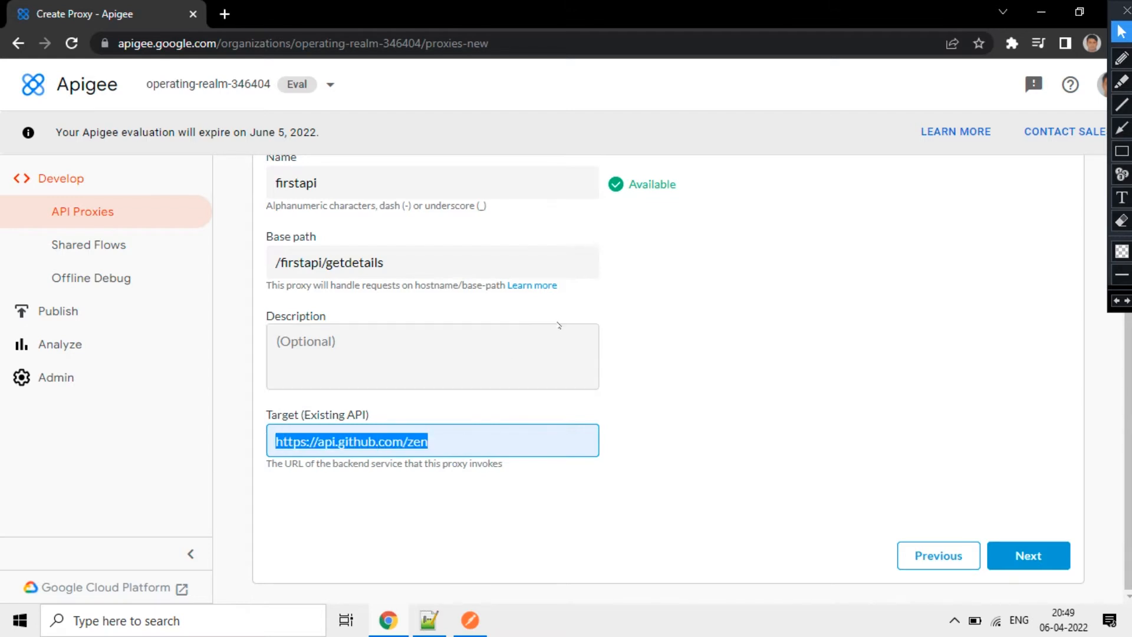
pyautogui.scroll(1, 378, 277)
pyautogui.click(457, 532)
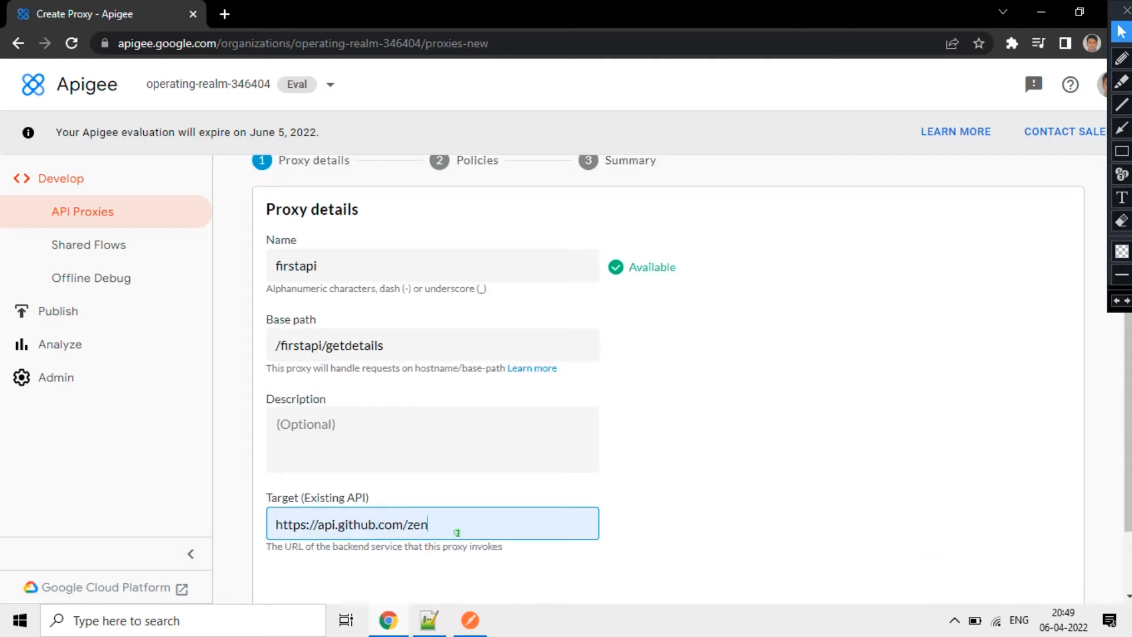
pyautogui.moveTo(445, 531); pyautogui.dragTo(259, 528)
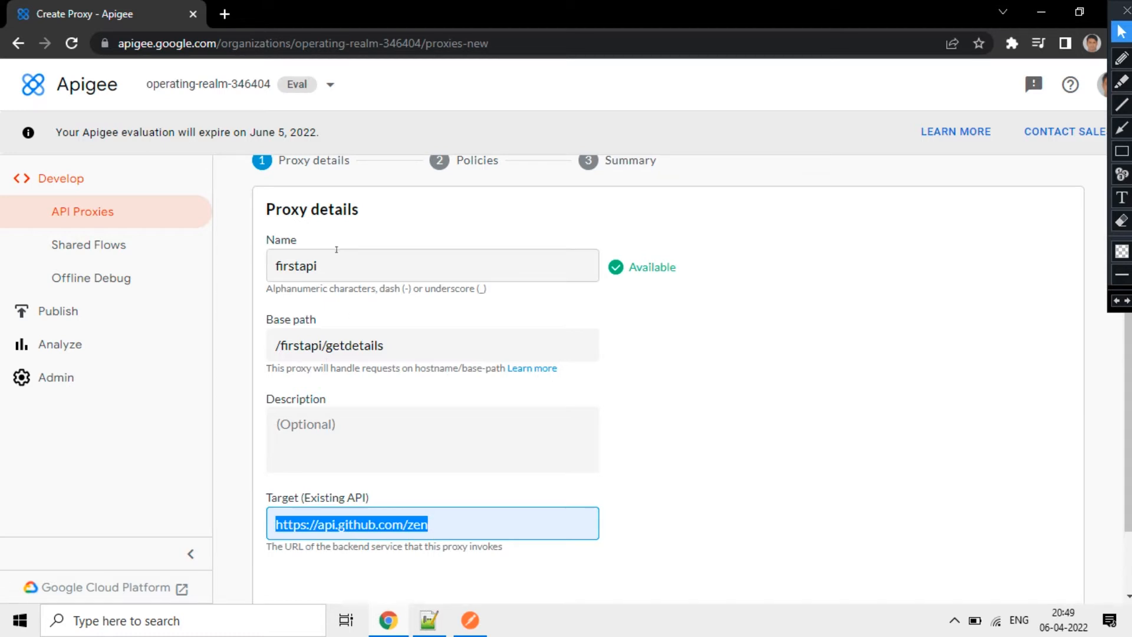
pyautogui.moveTo(267, 207); pyautogui.dragTo(359, 210)
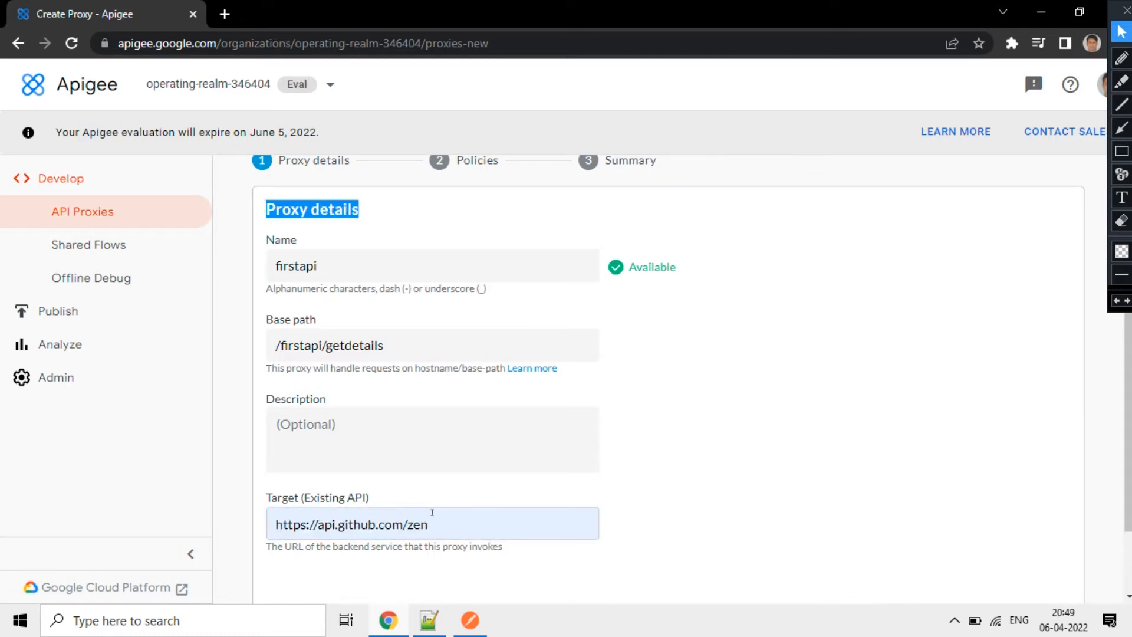
pyautogui.moveTo(449, 520); pyautogui.dragTo(257, 523)
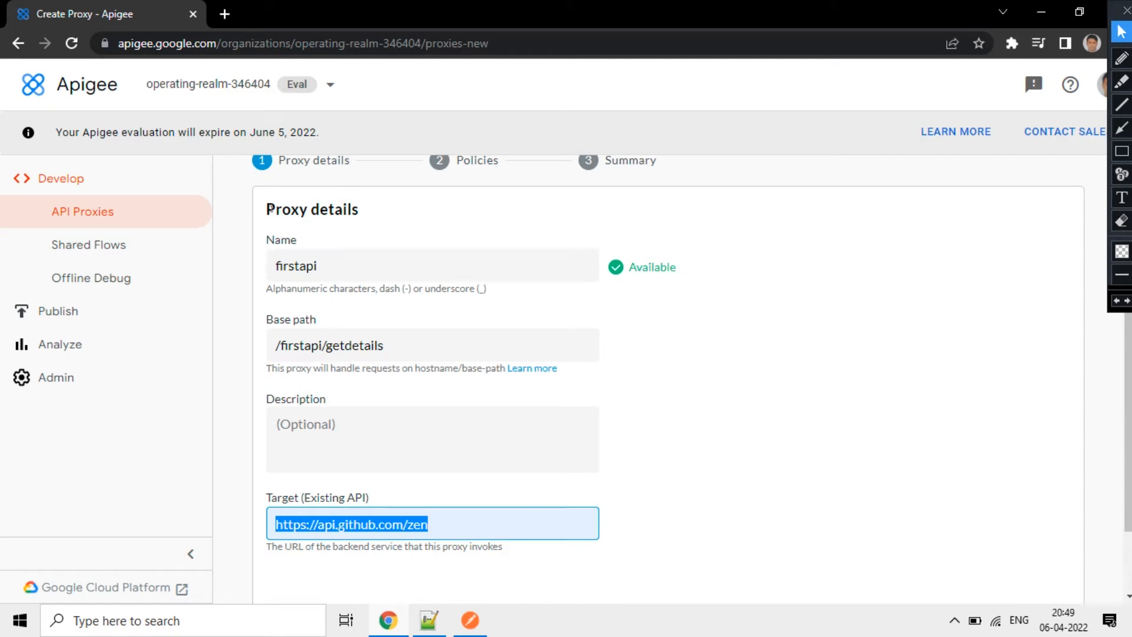
pyautogui.moveTo(268, 209); pyautogui.dragTo(359, 210)
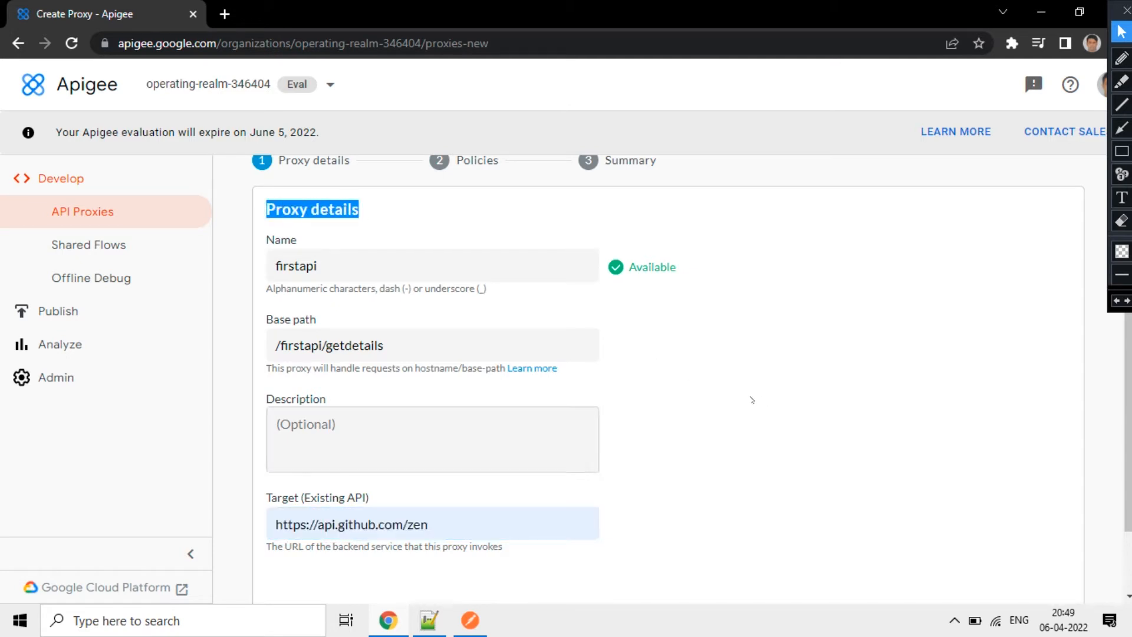
# Step: Accept the proxy details, leaving the description empty, and continue to the Policies stage
pyautogui.click(733, 399)
pyautogui.scroll(-2, 735, 399)
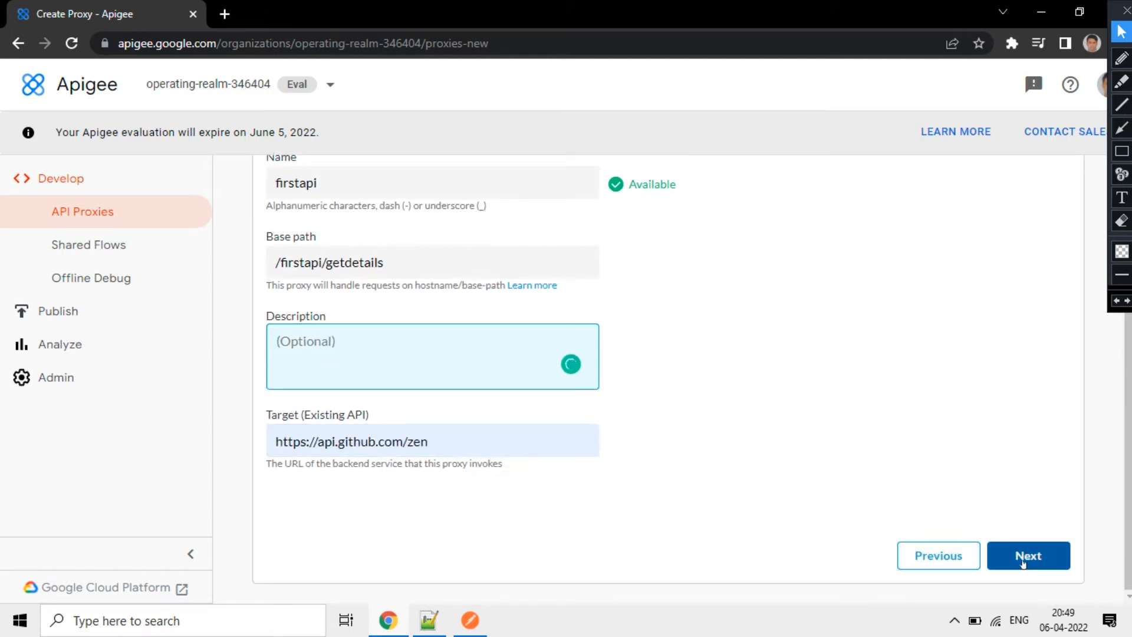
pyautogui.click(1026, 558)
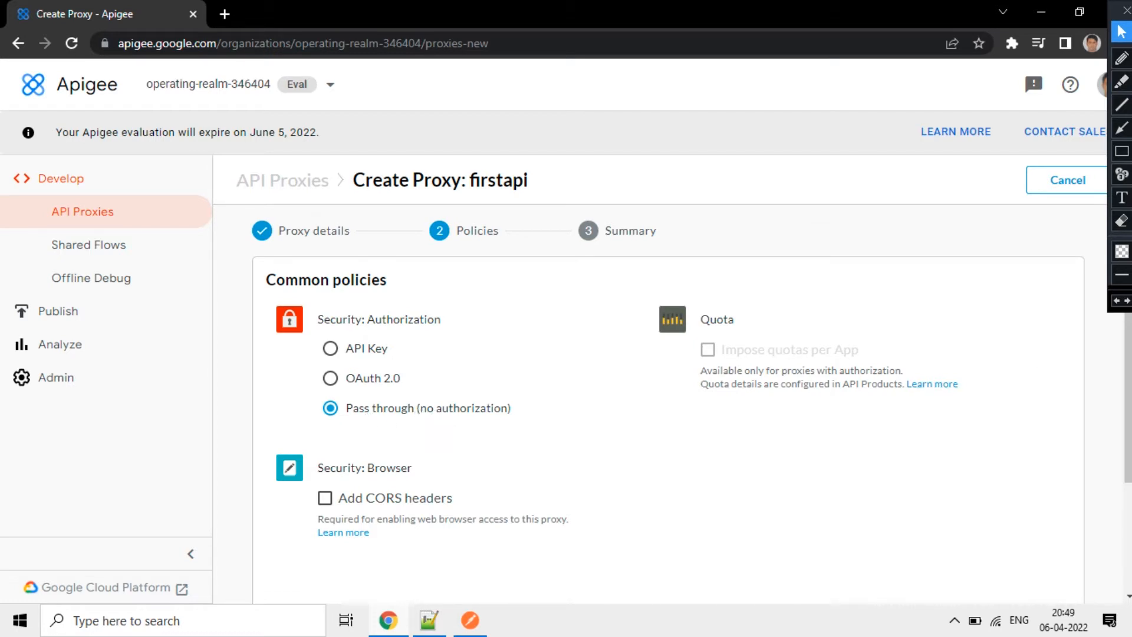
# Step: Keep Pass through (no authorization) as the security policy and continue to the Summary stage
pyautogui.click(1121, 128)
pyautogui.moveTo(274, 431); pyautogui.dragTo(320, 426)
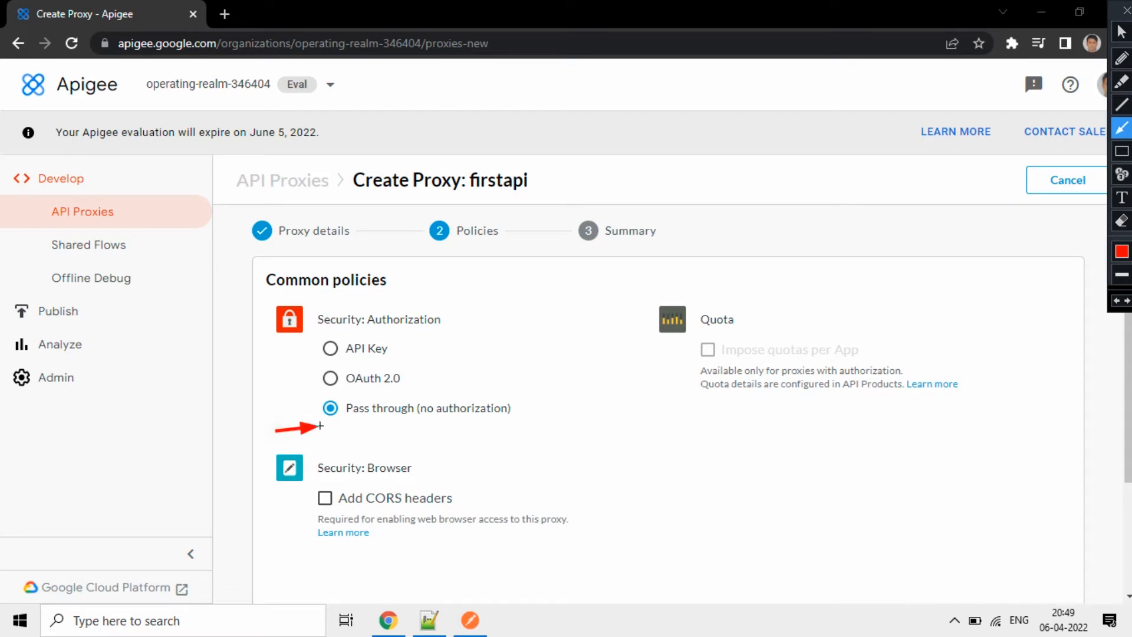
pyautogui.click(1121, 31)
pyautogui.scroll(-3, 666, 413)
pyautogui.click(1026, 554)
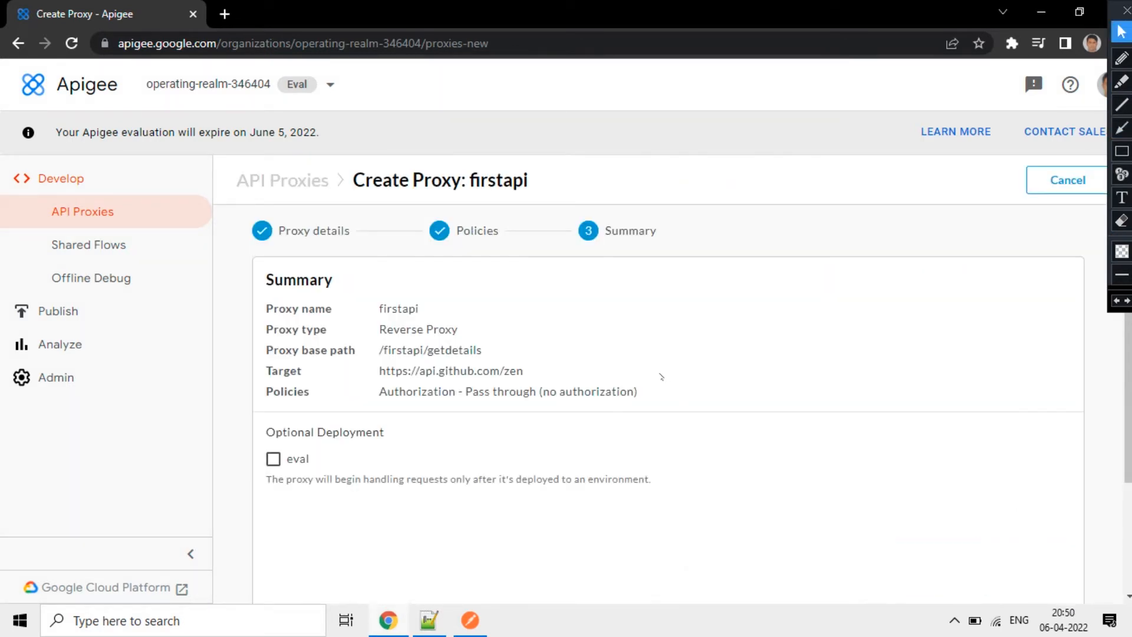
# Step: Review the proxy summary, select the eval environment for deployment, and create and deploy the proxy
pyautogui.doubleClick(393, 308)
pyautogui.moveTo(382, 329); pyautogui.dragTo(485, 334)
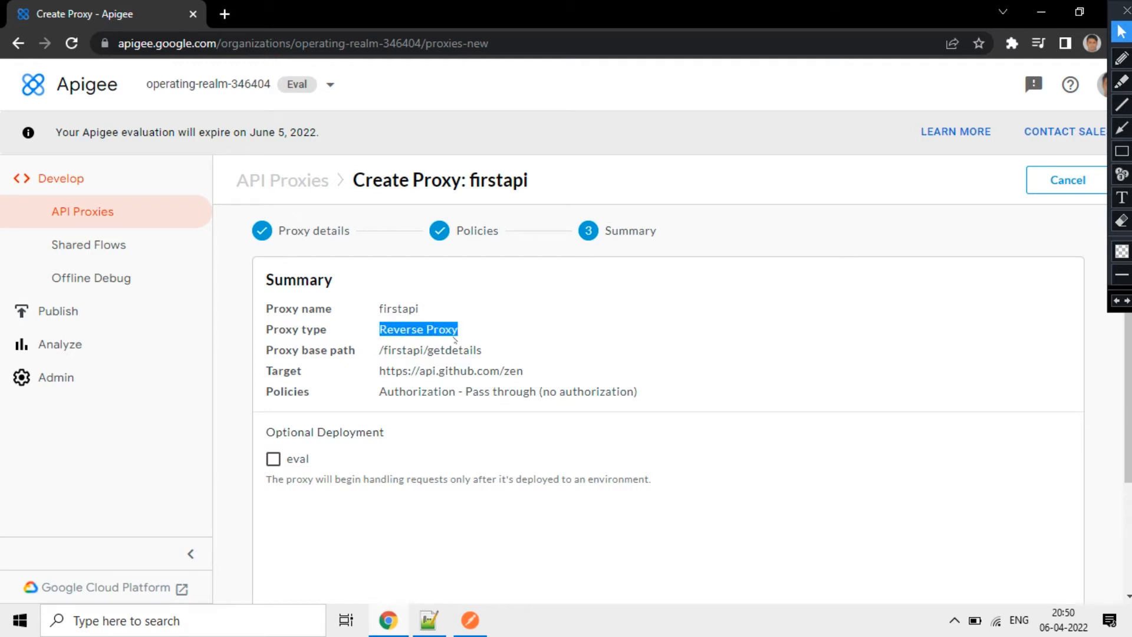
pyautogui.moveTo(380, 350); pyautogui.dragTo(529, 361)
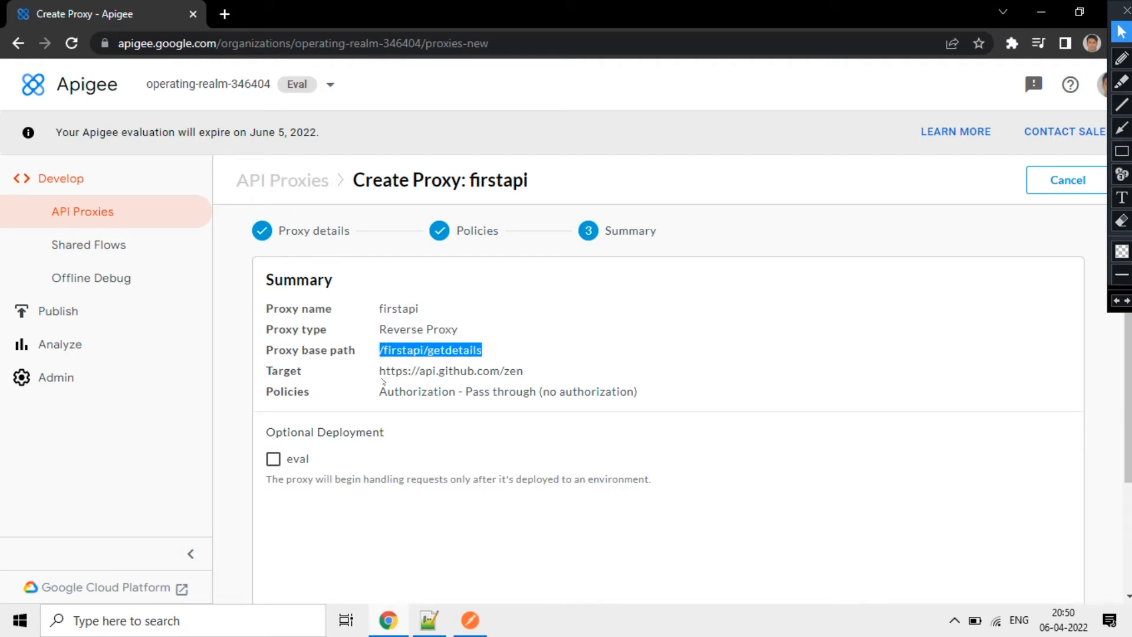
pyautogui.moveTo(381, 371); pyautogui.dragTo(547, 381)
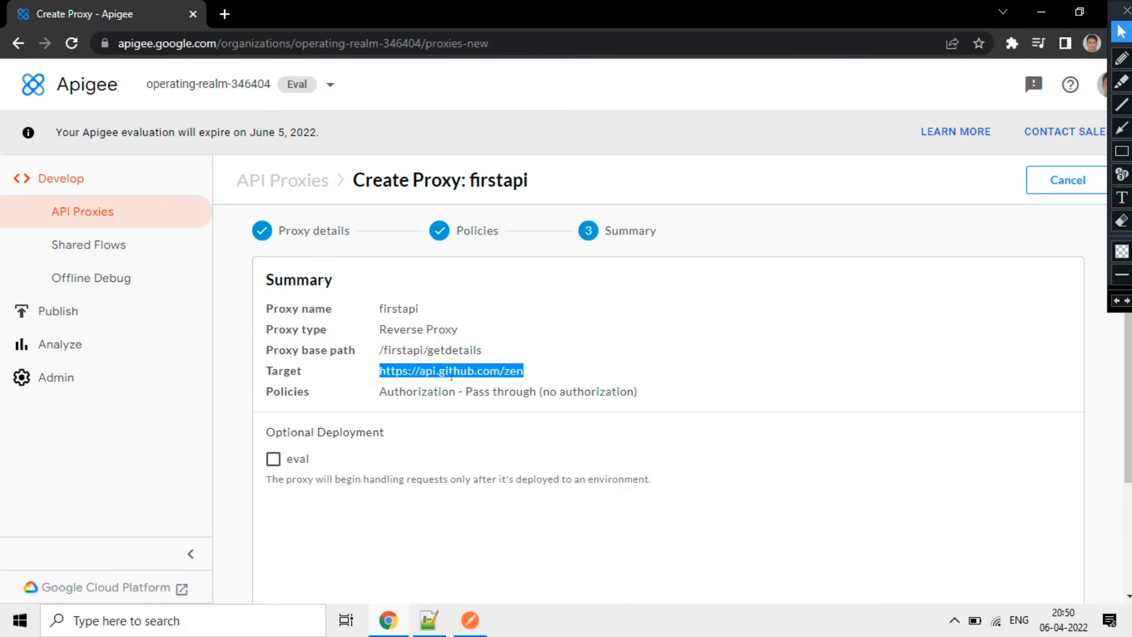
pyautogui.moveTo(380, 391); pyautogui.dragTo(687, 402)
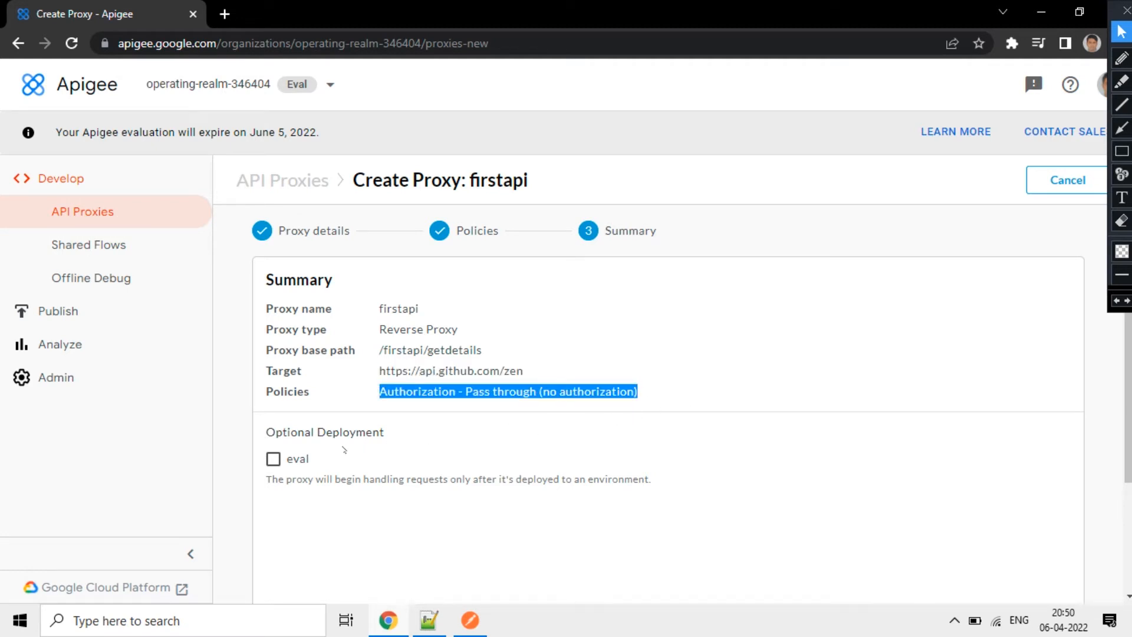
pyautogui.click(272, 459)
pyautogui.scroll(-3, 912, 462)
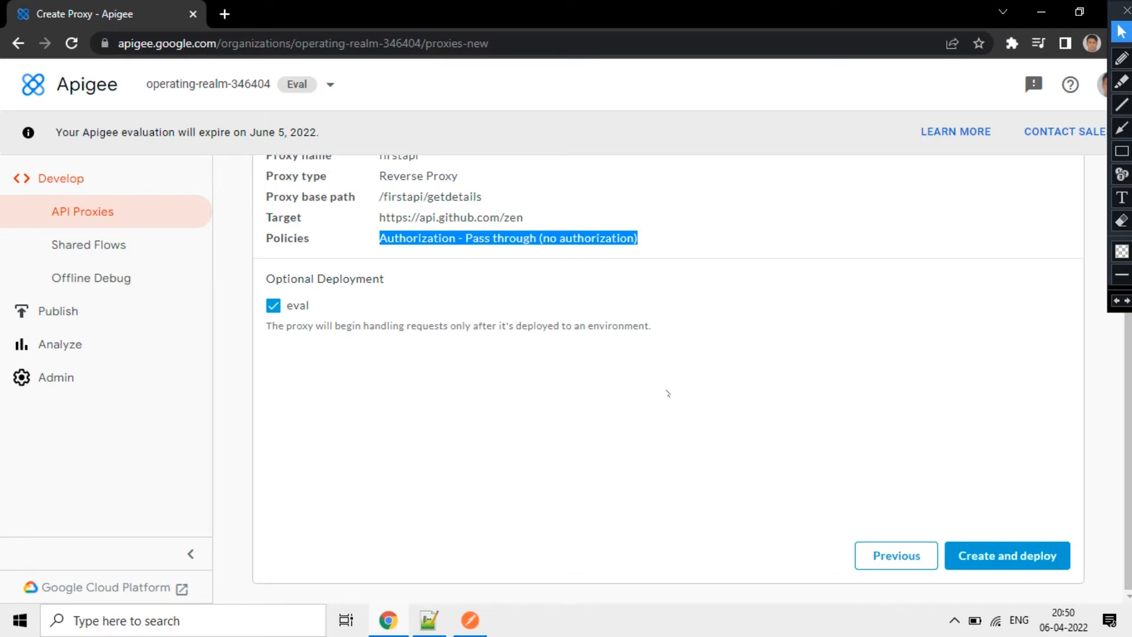
pyautogui.click(1007, 558)
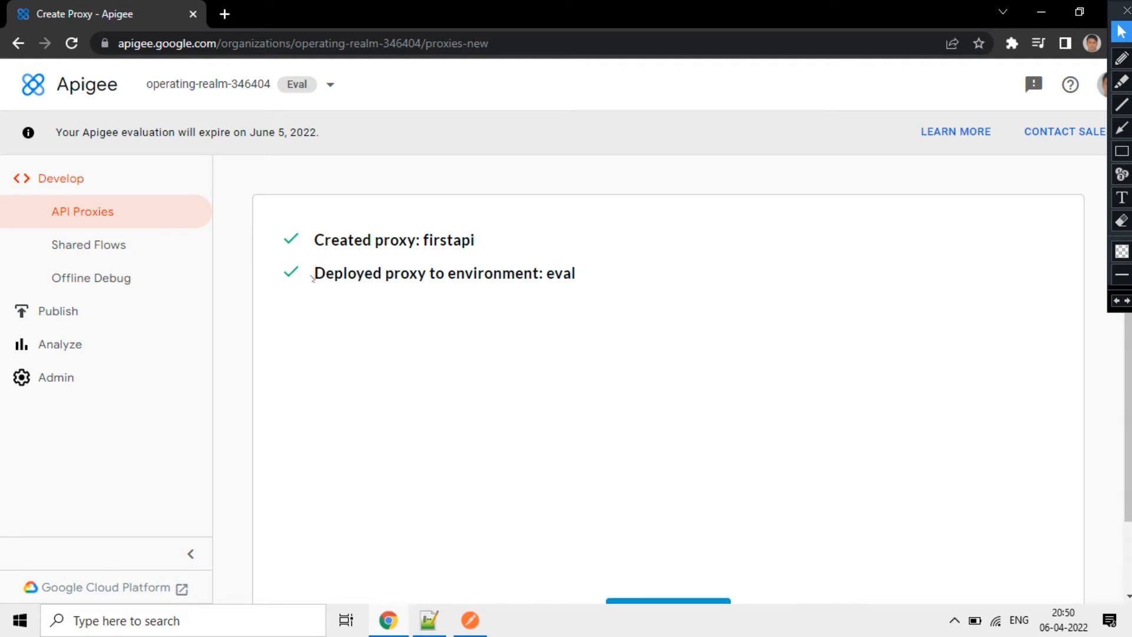
# Step: Open the newly created firstapi proxy for editing
pyautogui.moveTo(313, 278); pyautogui.dragTo(731, 339)
pyautogui.scroll(-2, 728, 340)
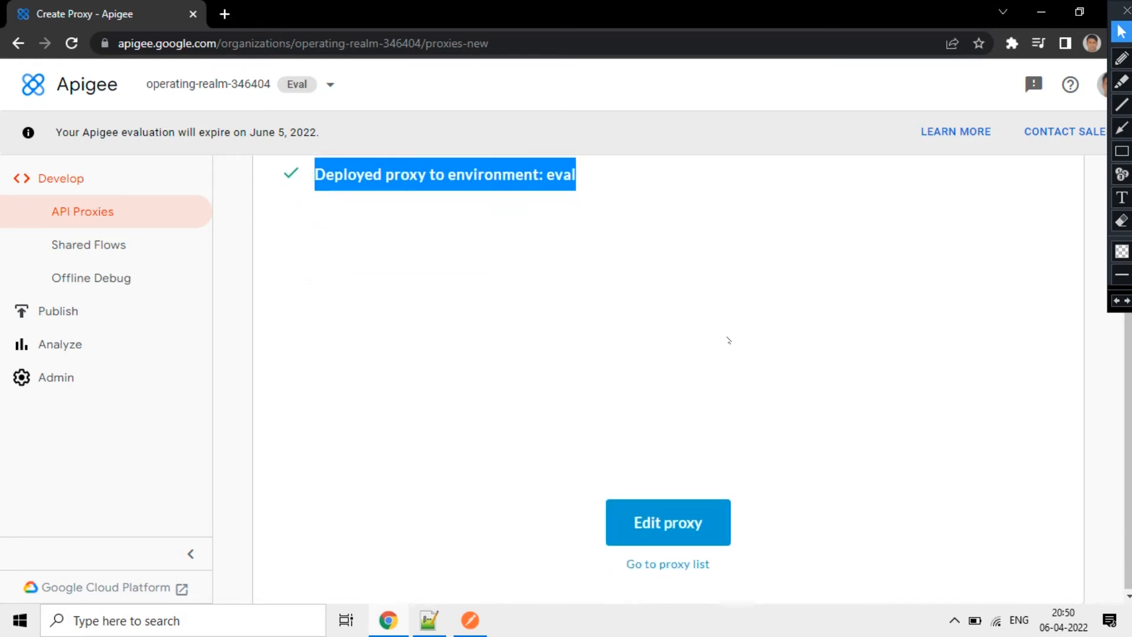
pyautogui.click(669, 530)
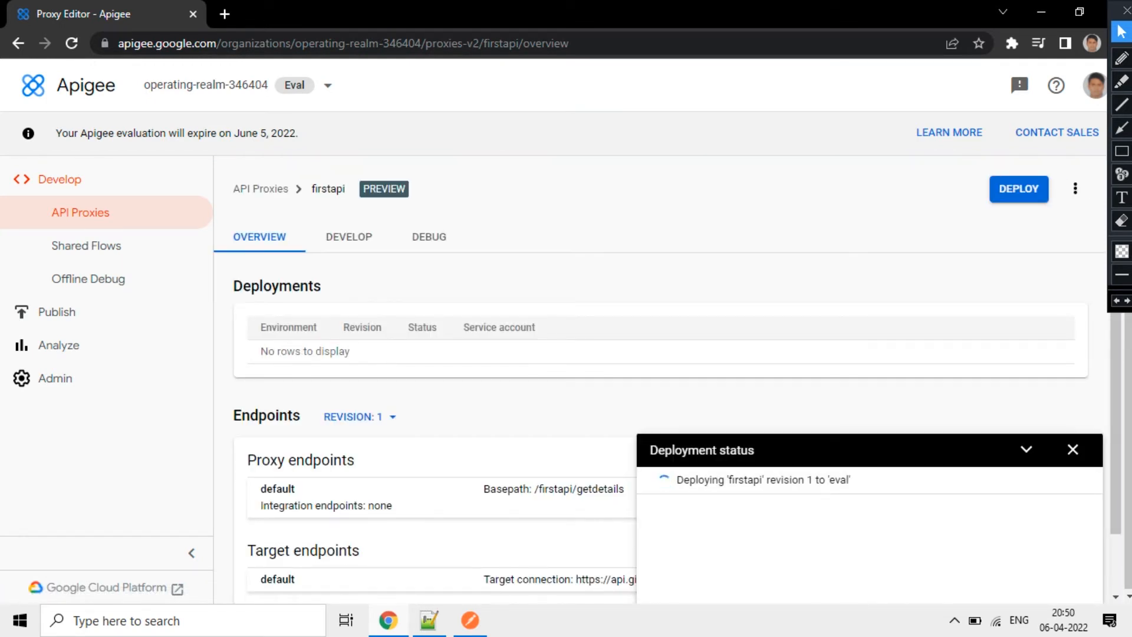
# Step: Check the deployment status of firstapi revision 1 in the eval environment, marking it on screen and clearing the marks
pyautogui.click(1122, 151)
pyautogui.moveTo(648, 464); pyautogui.dragTo(910, 501)
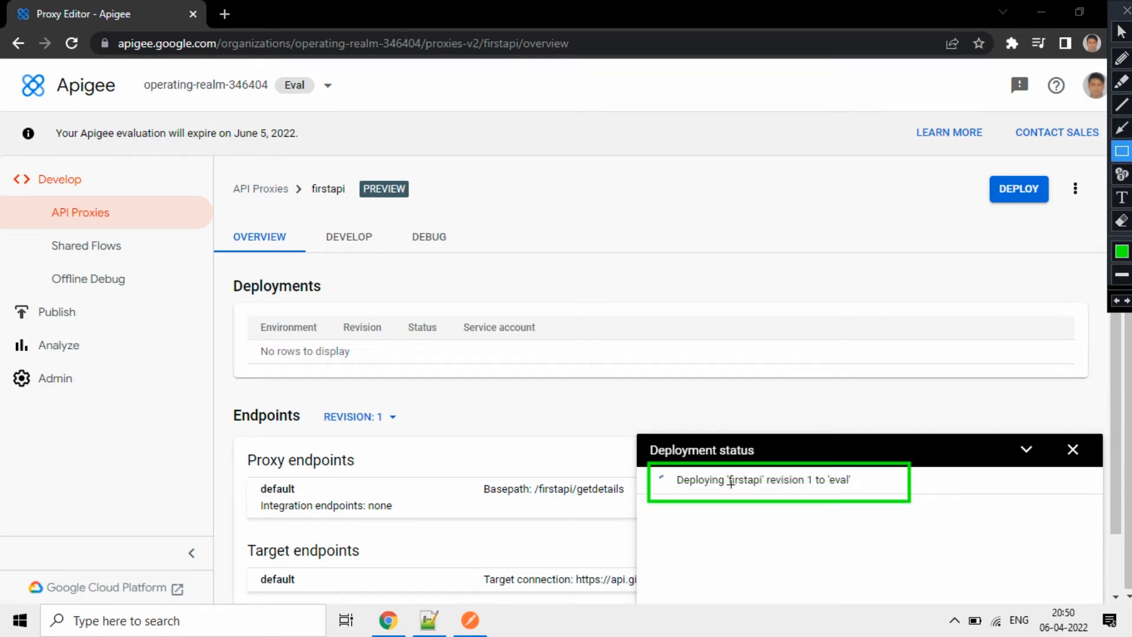
pyautogui.moveTo(394, 318)
pyautogui.mouseDown()
pyautogui.moveTo(475, 366)
pyautogui.moveTo(454, 362)
pyautogui.mouseUp()
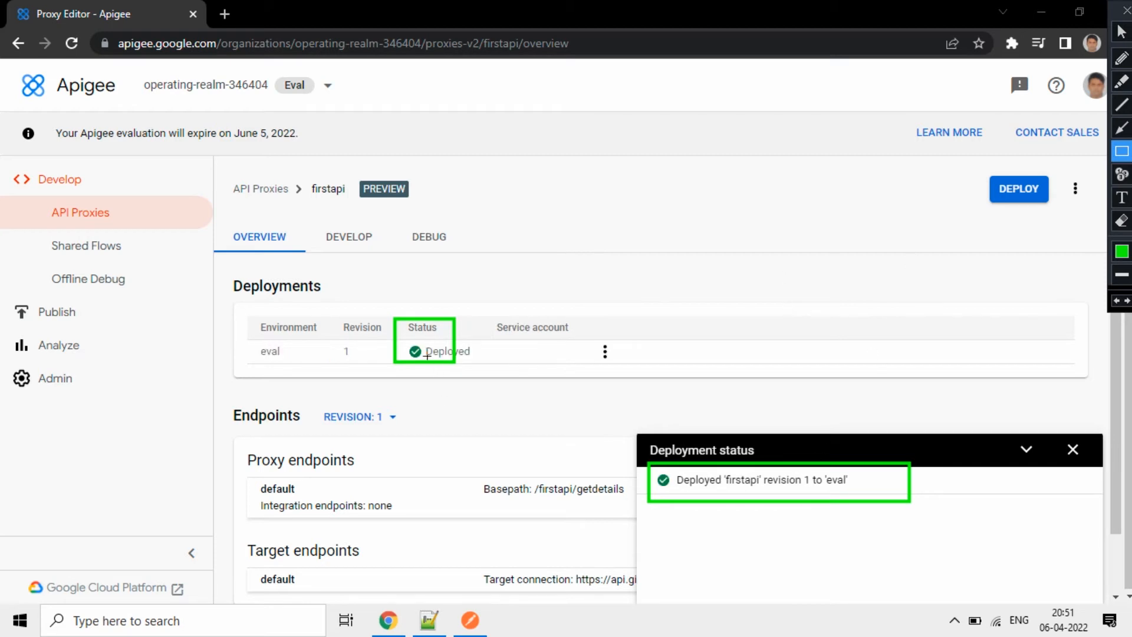
pyautogui.click(1122, 221)
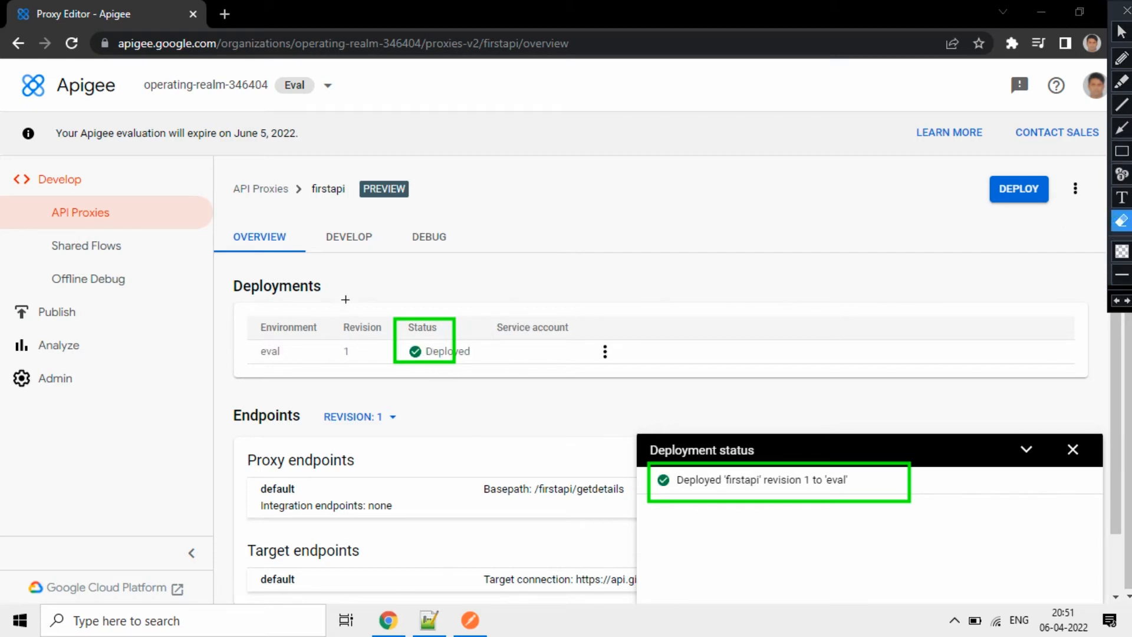
pyautogui.moveTo(346, 297)
pyautogui.mouseDown()
pyautogui.moveTo(817, 443)
pyautogui.moveTo(955, 524)
pyautogui.mouseUp()
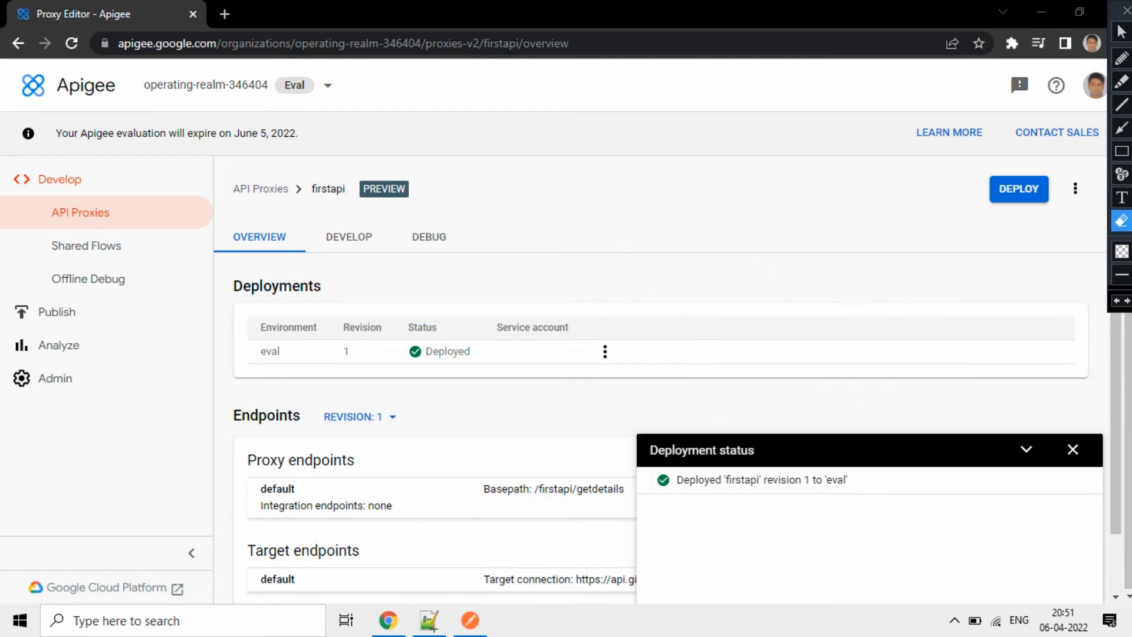
pyautogui.click(1121, 32)
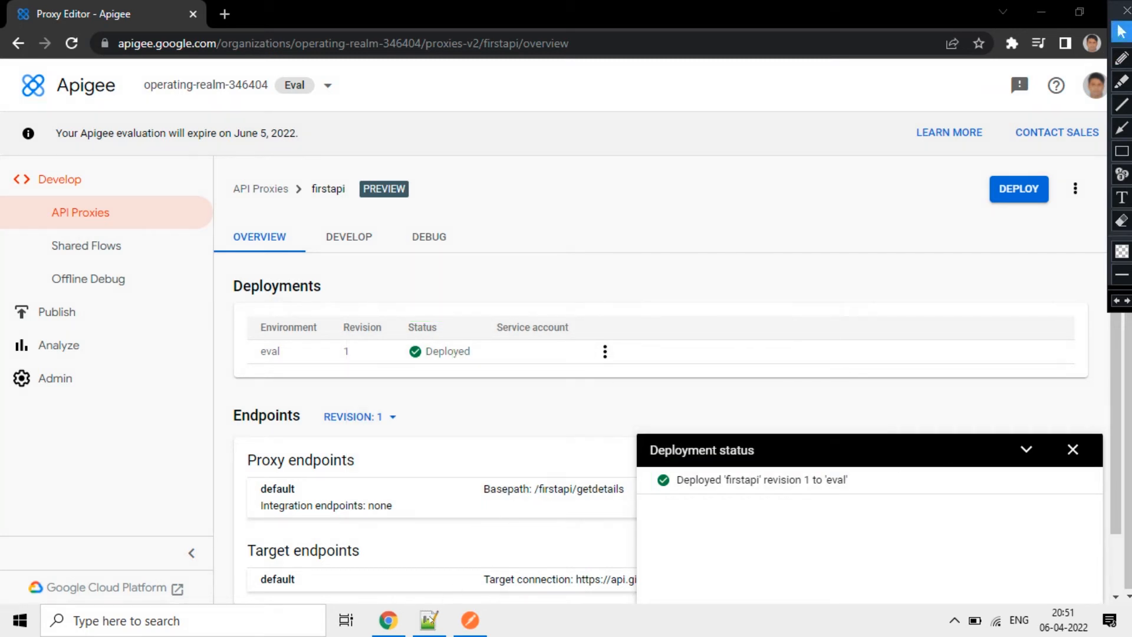
pyautogui.click(428, 621)
pyautogui.click(205, 260)
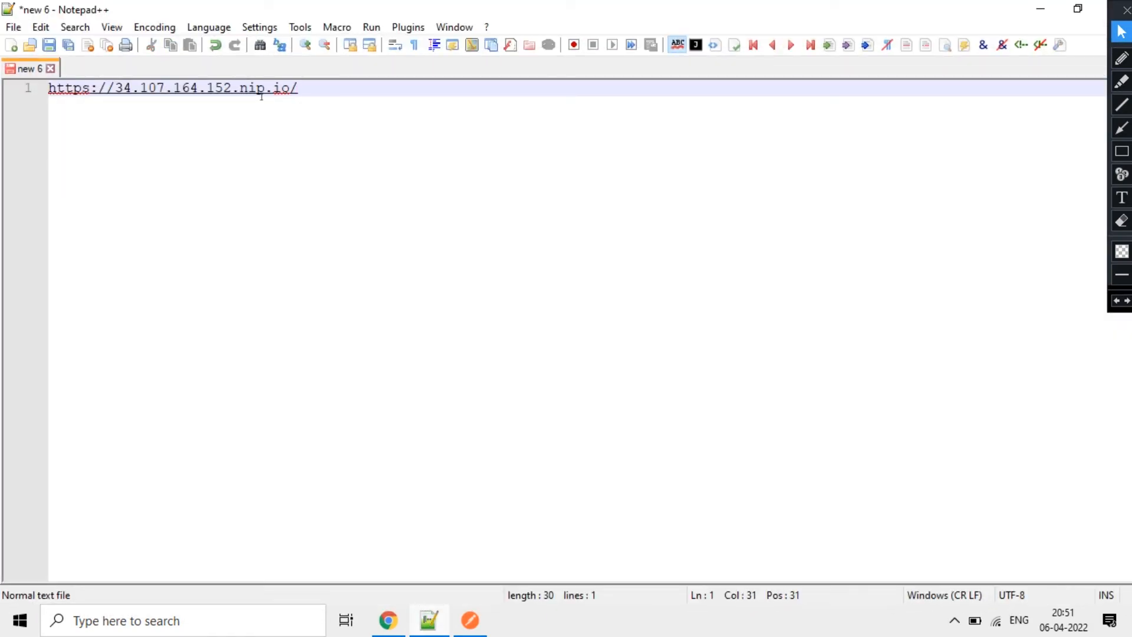
pyautogui.moveTo(231, 89); pyautogui.dragTo(117, 95)
pyautogui.click(78, 131)
pyautogui.moveTo(331, 90); pyautogui.dragTo(49, 90)
pyautogui.hotkey('ctrl', 'c')
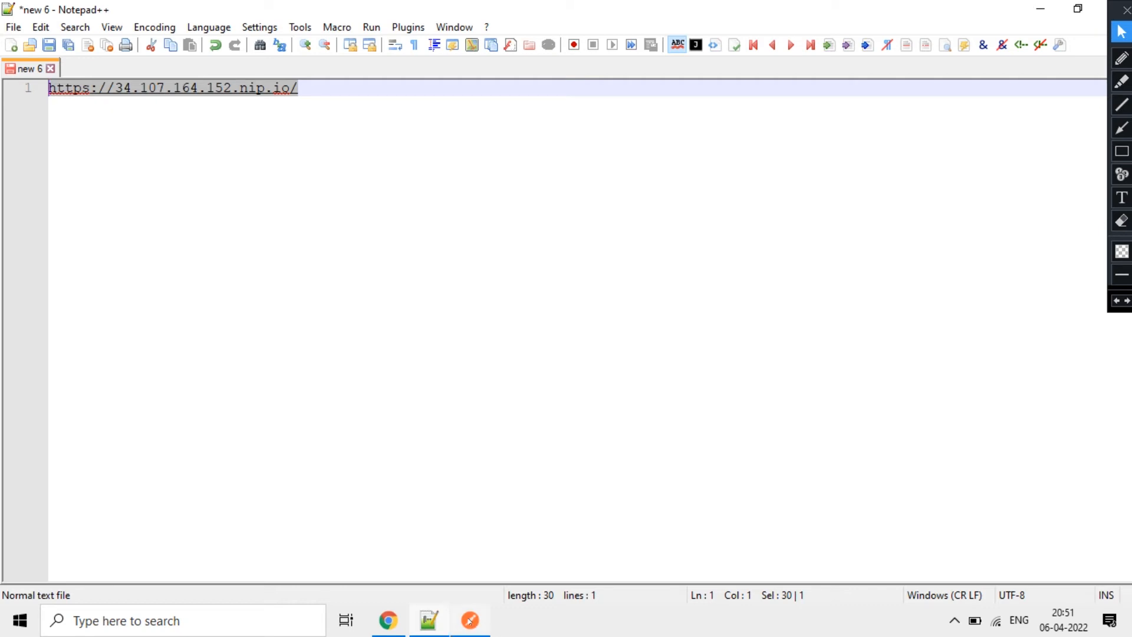
pyautogui.hotkey('alt', 'Tab')
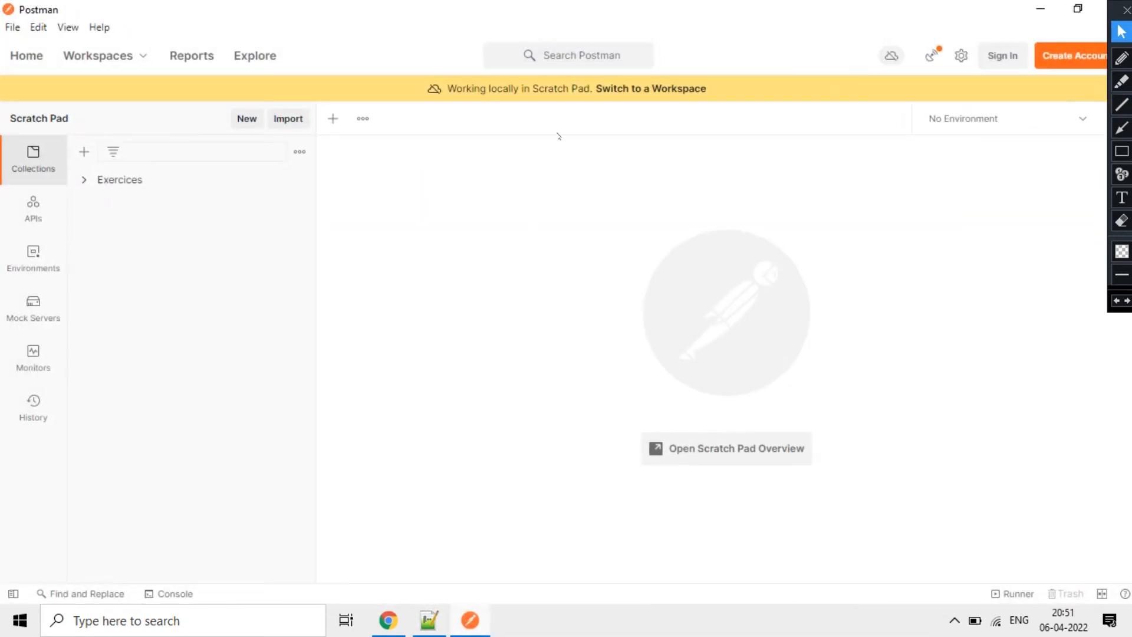
pyautogui.click(332, 119)
pyautogui.click(464, 199)
pyautogui.hotkey('ctrl', 'v')
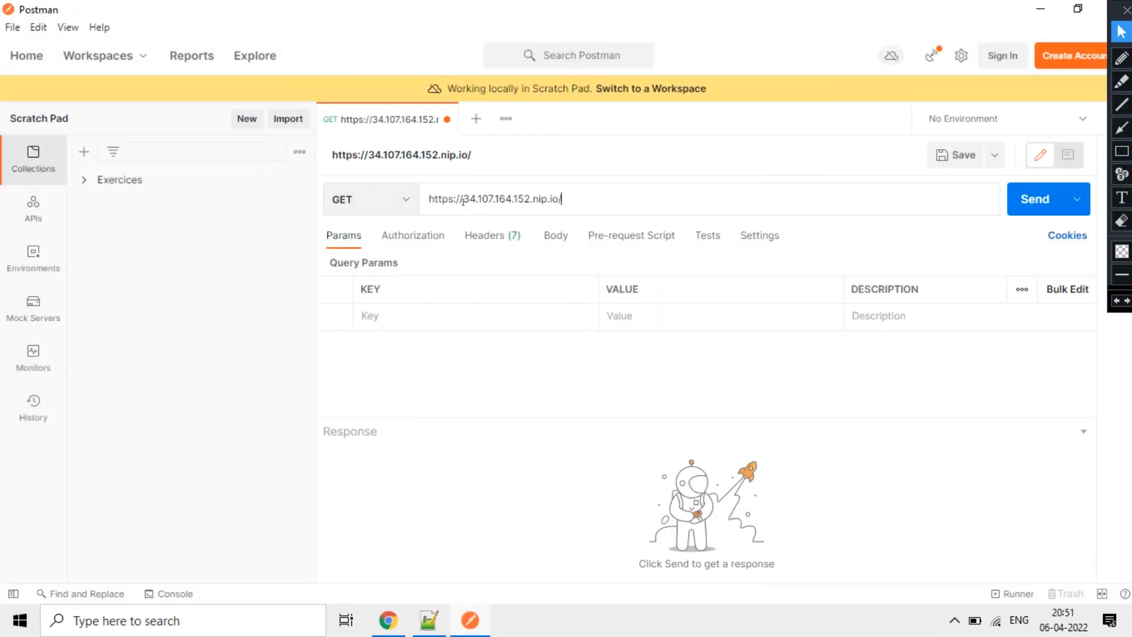
# Step: Copy the basepath firstapi/getdetails from the proxy endpoint in Apigee and append it to the Postman request URL
pyautogui.hotkey('alt', 'Tab')
pyautogui.scroll(-2, 362, 328)
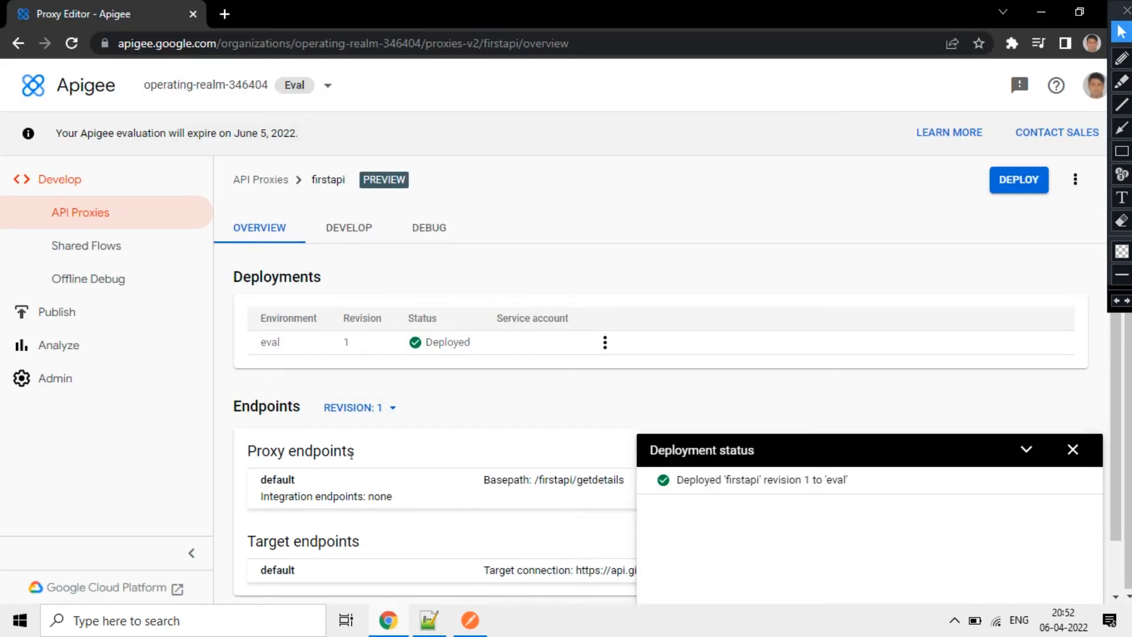
pyautogui.moveTo(534, 420); pyautogui.dragTo(626, 422)
pyautogui.hotkey('ctrl', 'c')
pyautogui.hotkey('alt', 'Tab')
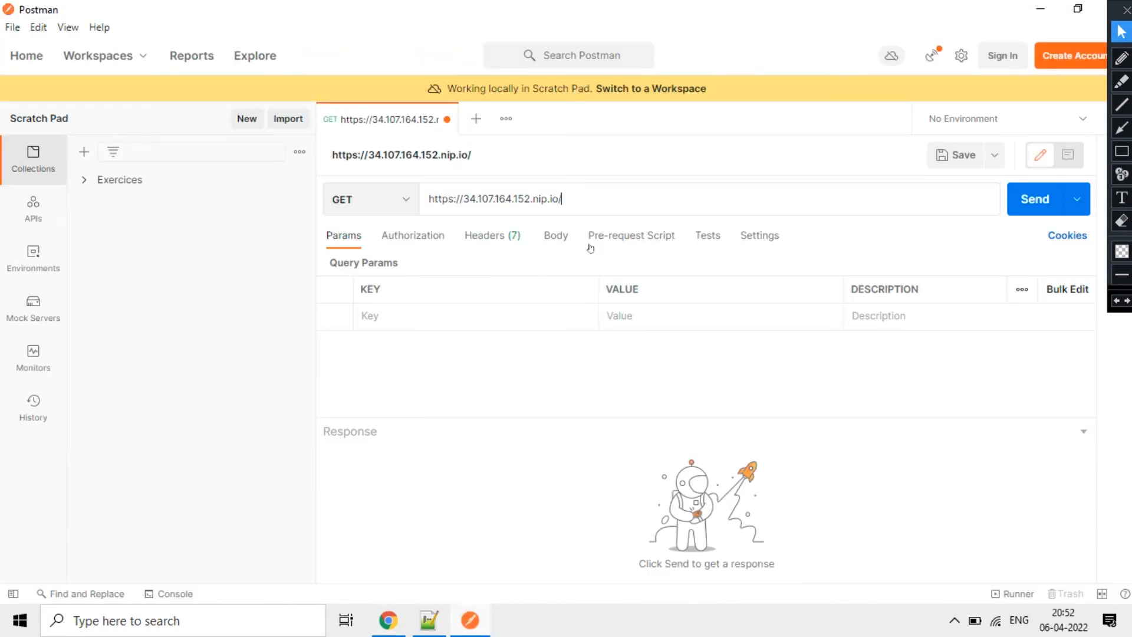
pyautogui.hotkey('ctrl', 'v')
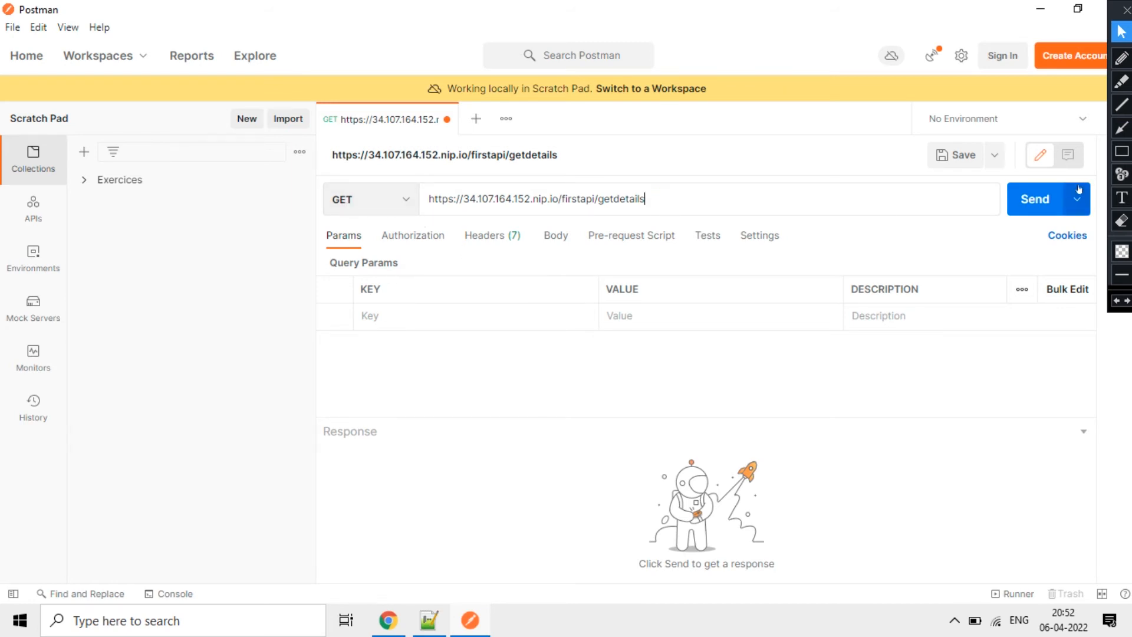
pyautogui.click(1025, 202)
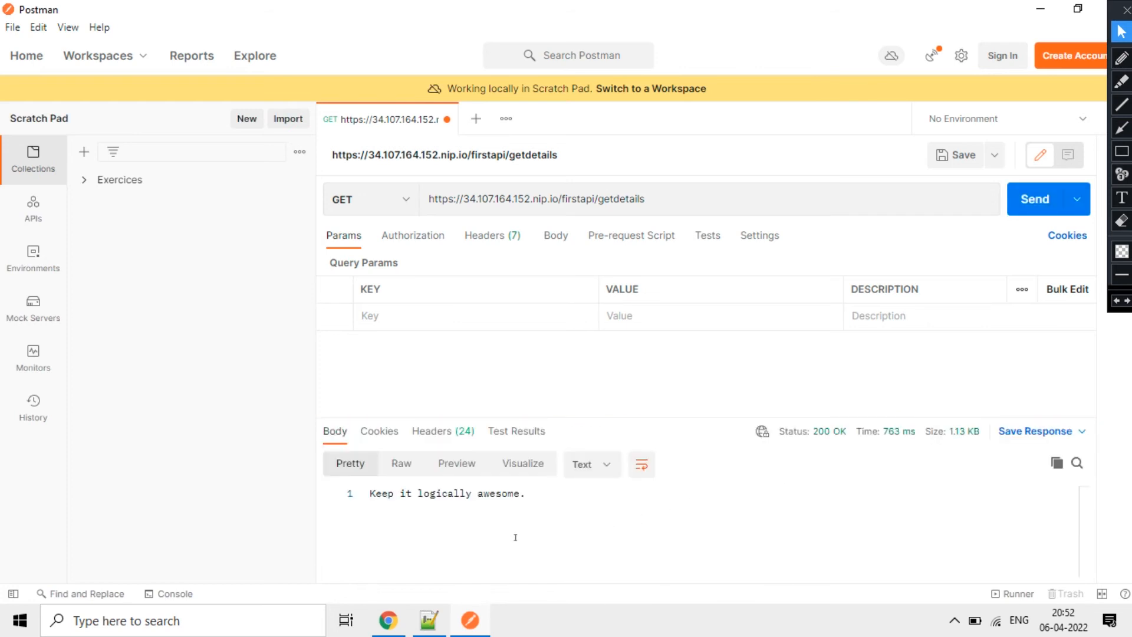
pyautogui.moveTo(374, 494); pyautogui.dragTo(533, 498)
pyautogui.click(616, 511)
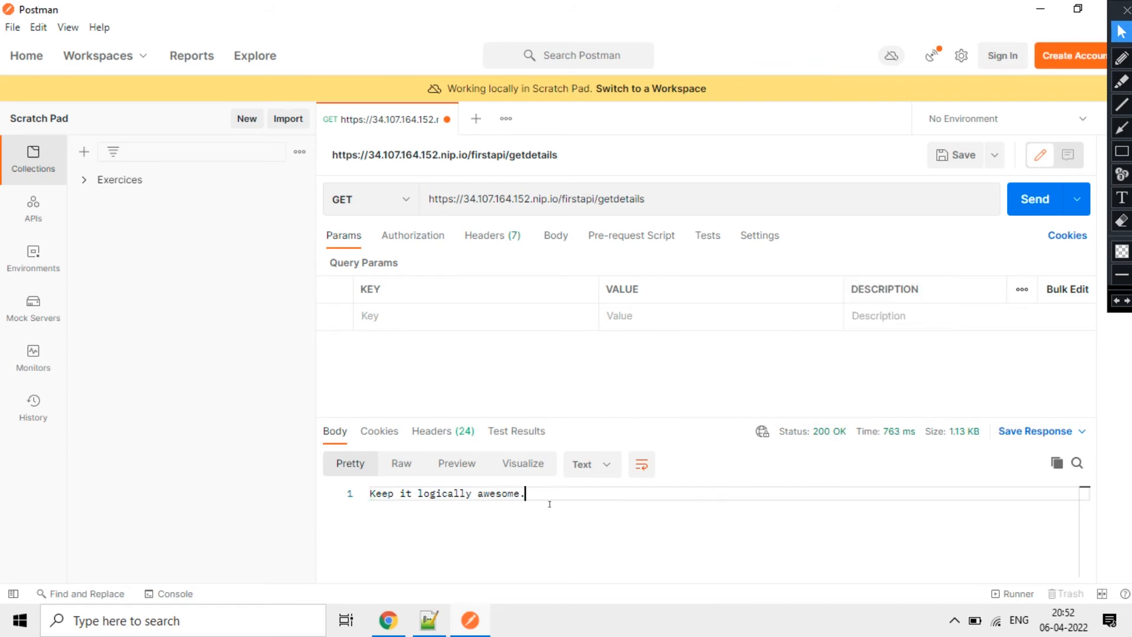
# Step: Return to the Apigee overview, dismiss the deployment status, expand the default target endpoint, and review the deployment and endpoint details
pyautogui.click(393, 624)
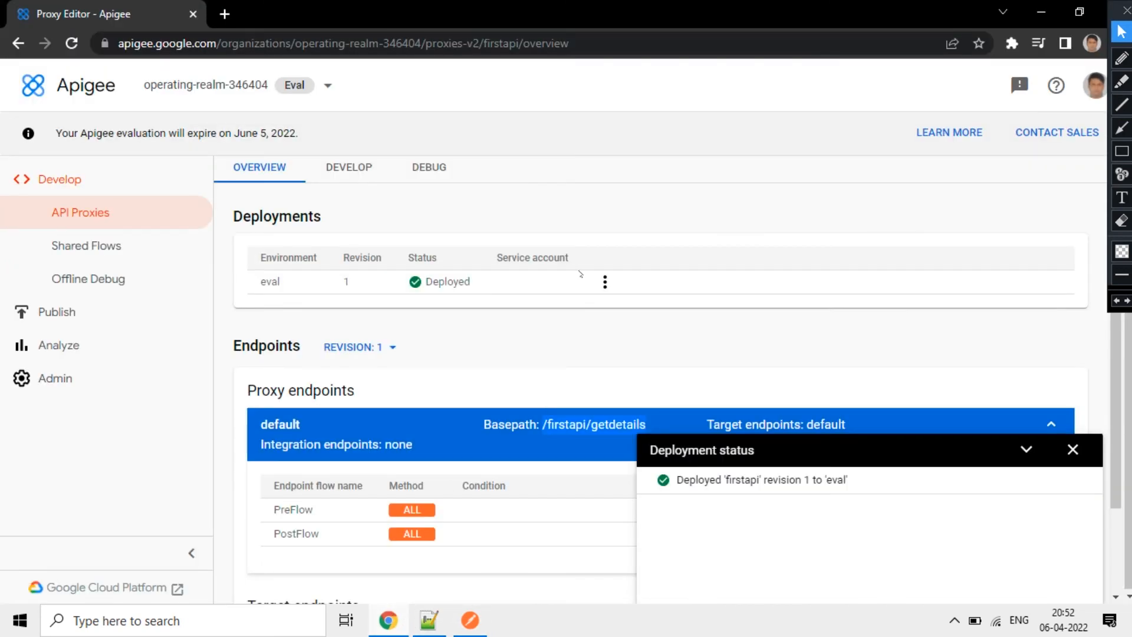
pyautogui.scroll(-2, 574, 277)
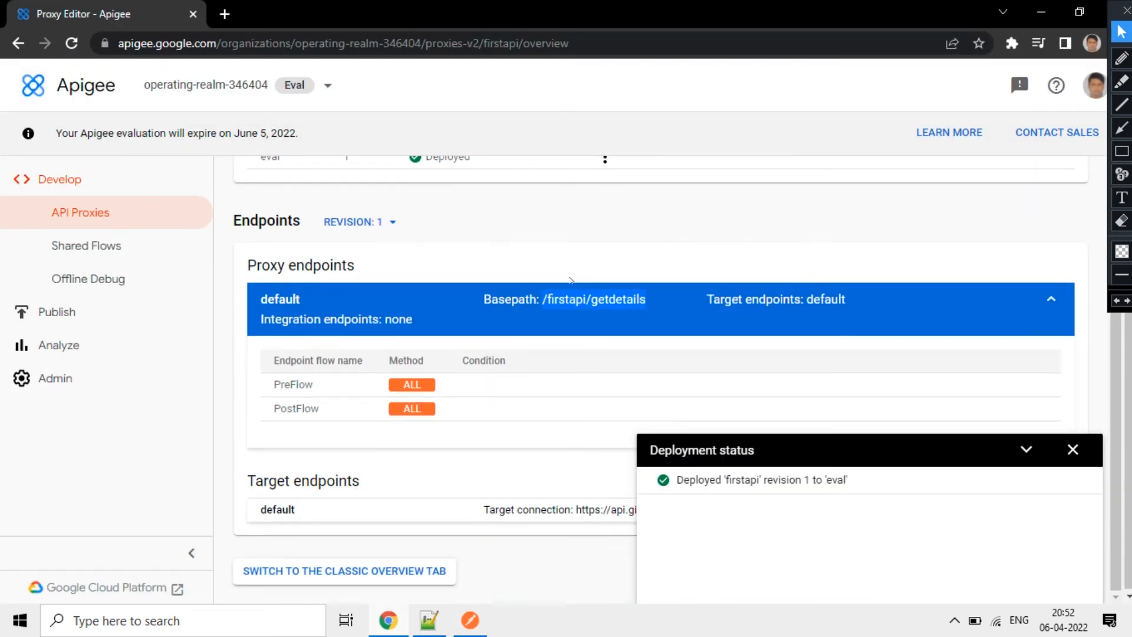
pyautogui.click(1072, 450)
pyautogui.click(638, 510)
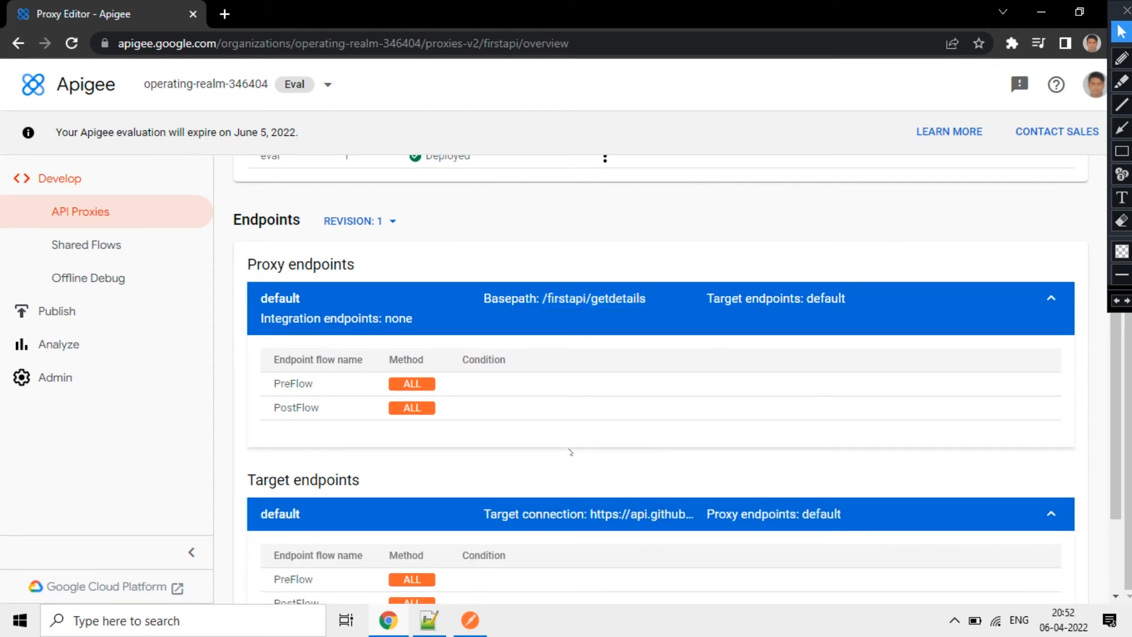
pyautogui.scroll(3, 566, 451)
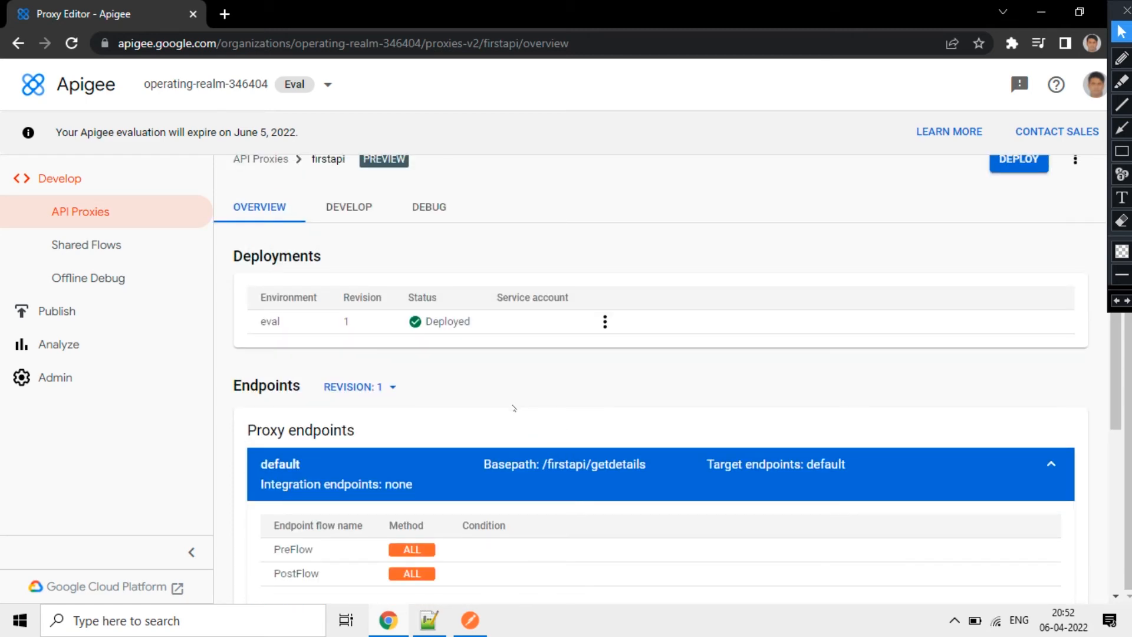
pyautogui.scroll(-5, 517, 447)
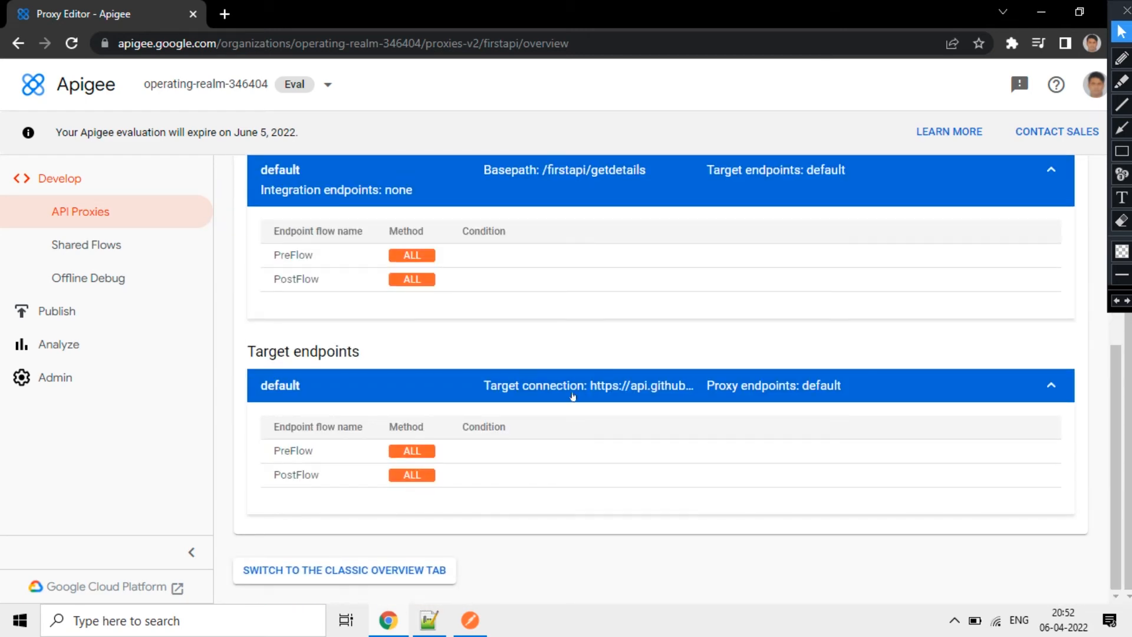
pyautogui.scroll(5, 548, 354)
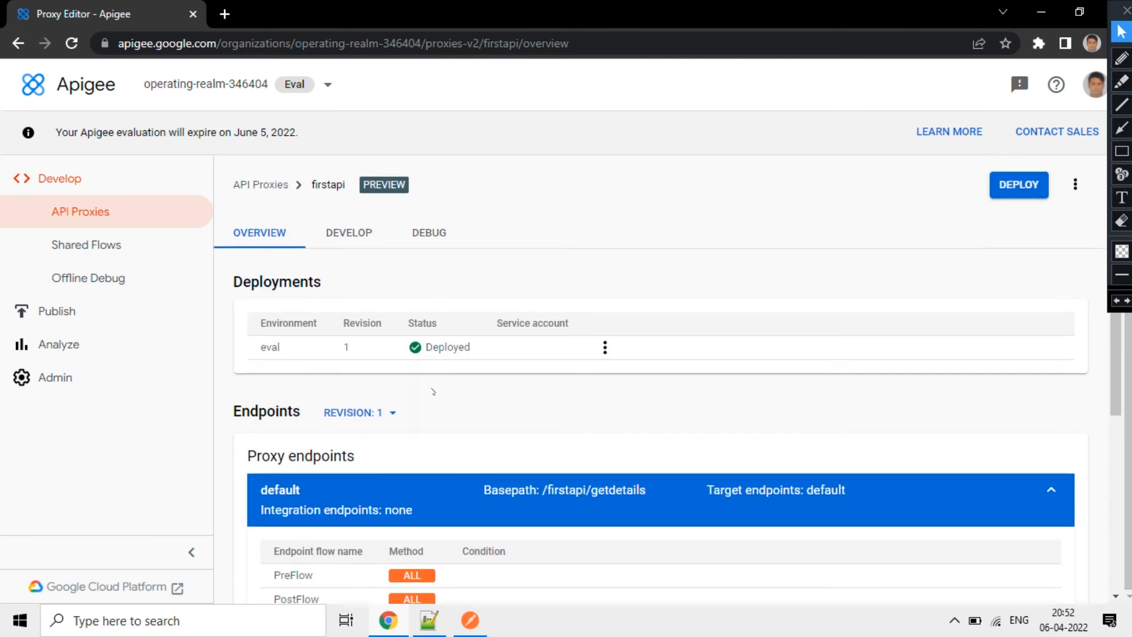
pyautogui.scroll(-5, 557, 461)
pyautogui.scroll(5, 553, 452)
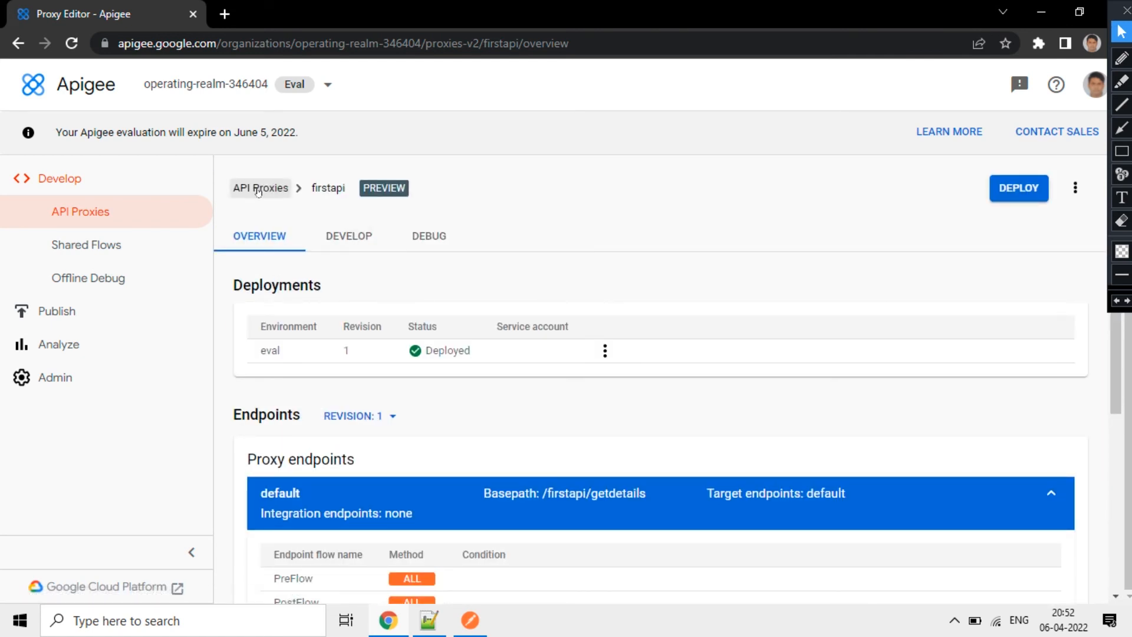
pyautogui.scroll(-4, 564, 389)
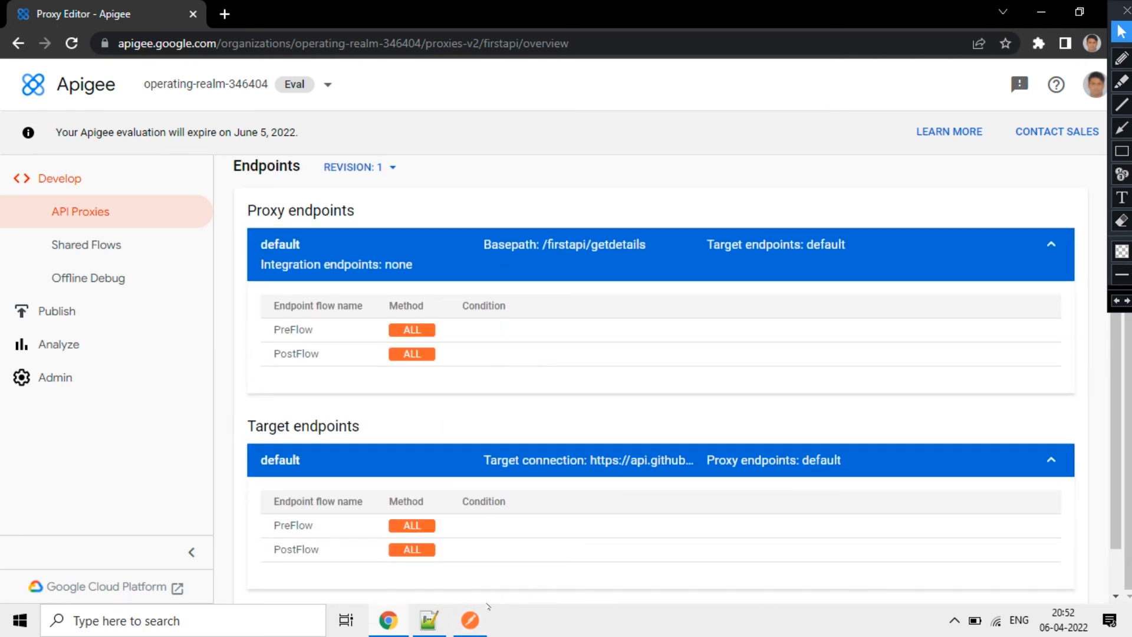
pyautogui.click(476, 617)
pyautogui.click(476, 618)
pyautogui.scroll(-2, 658, 423)
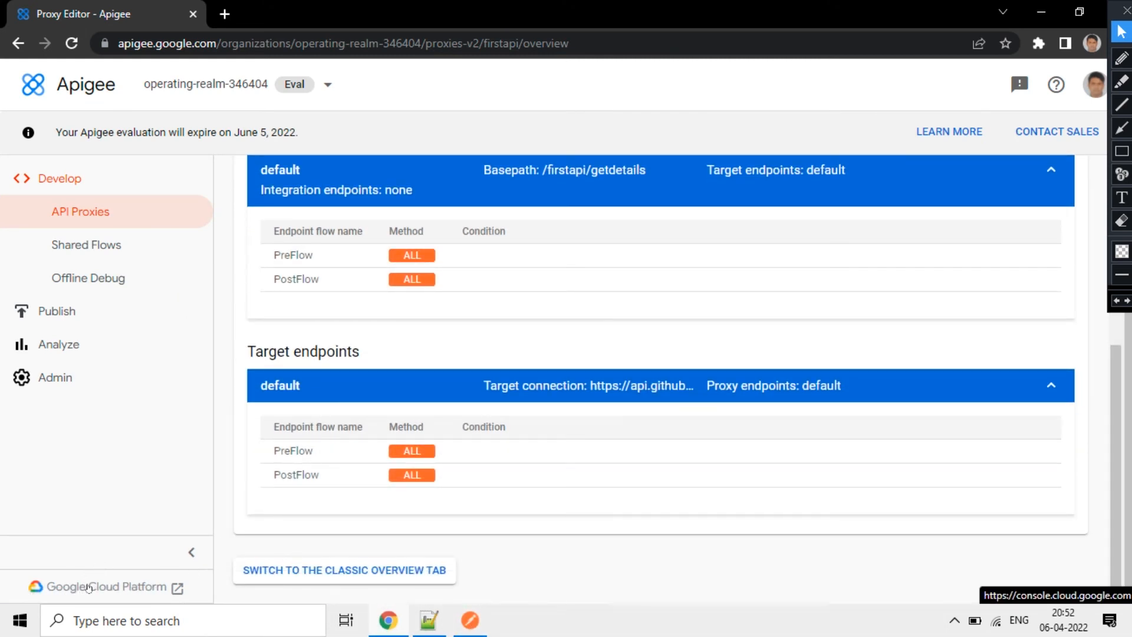
# Step: Open the project's Google Cloud Platform console from Apigee and start a Cloud Shell session
pyautogui.click(97, 587)
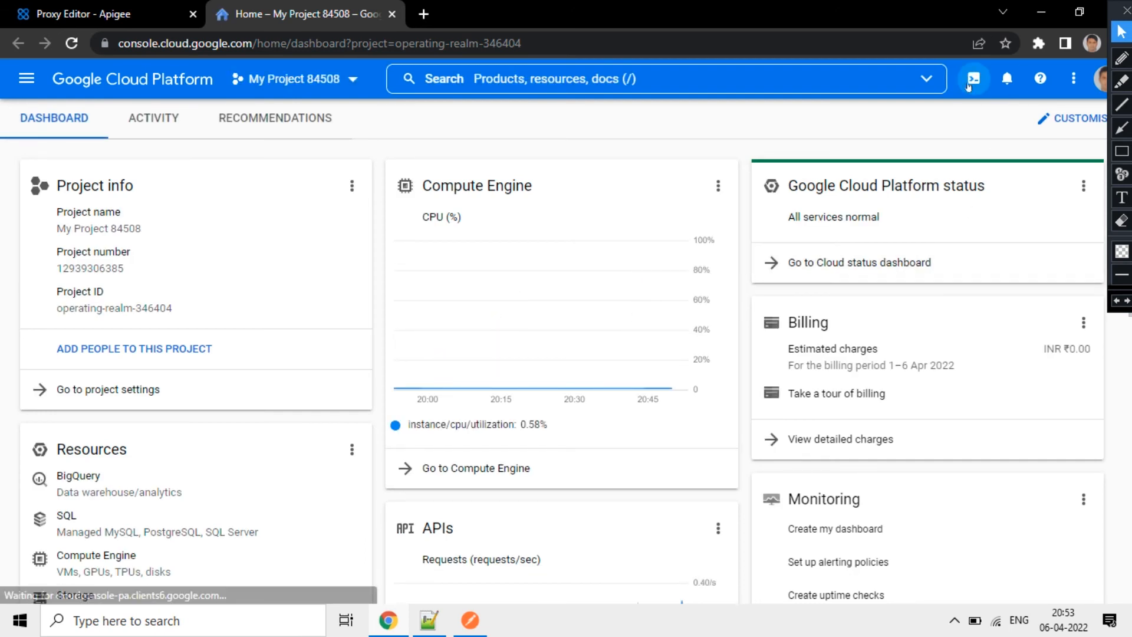
pyautogui.click(975, 78)
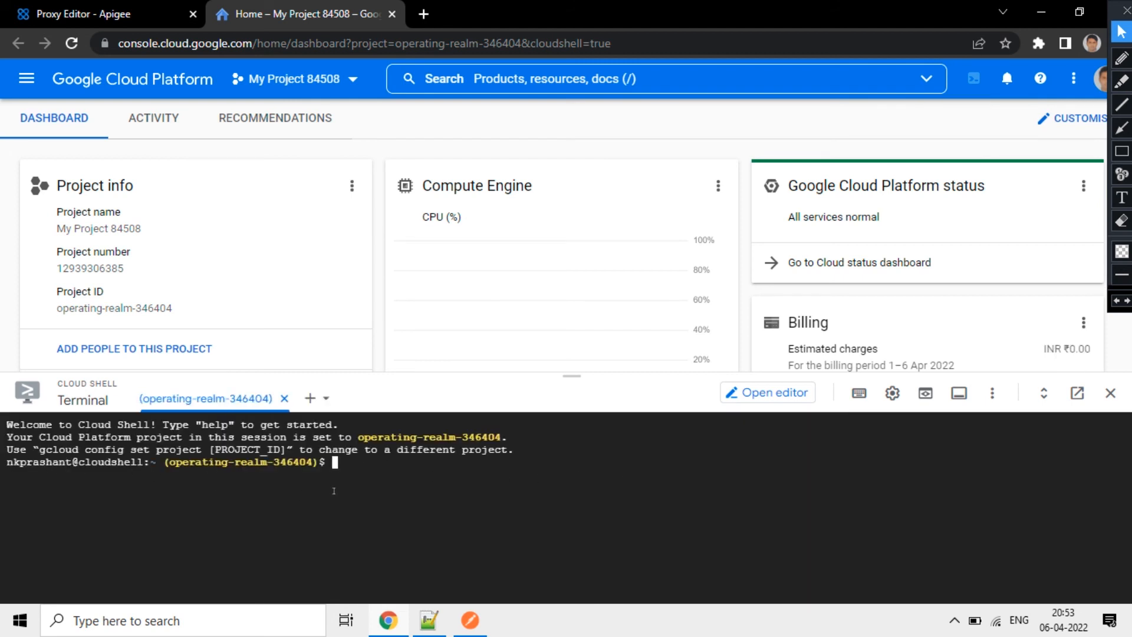
# Step: Switch to Postman and copy the full firstapi/getdetails request URL
pyautogui.click(387, 473)
pyautogui.click(469, 619)
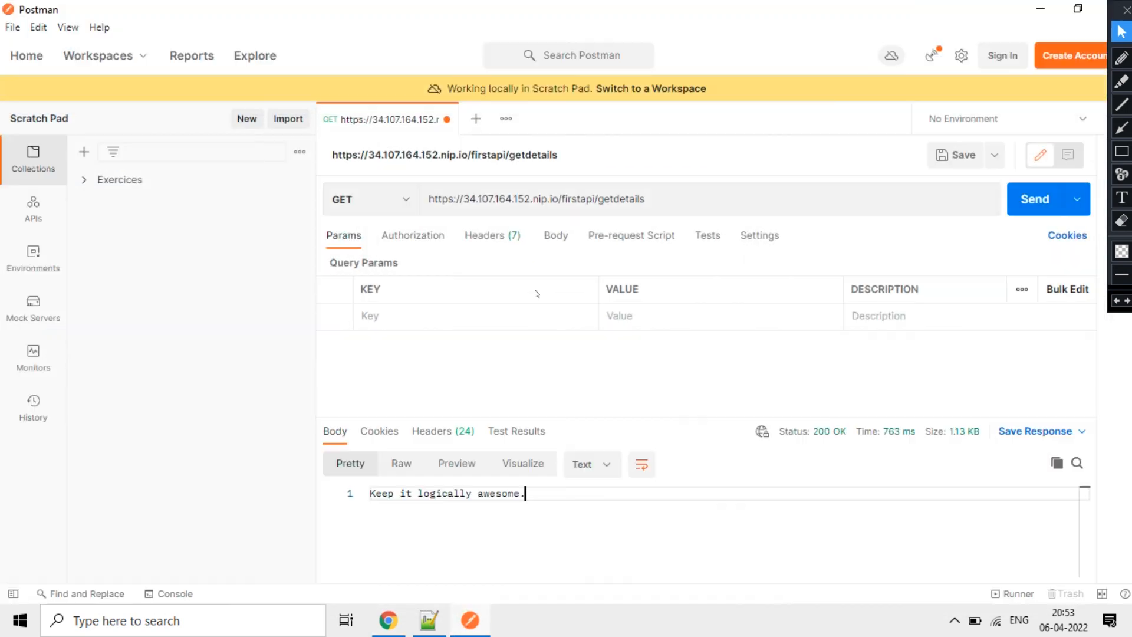
pyautogui.moveTo(649, 199); pyautogui.dragTo(428, 200)
pyautogui.hotkey('ctrl', 'c')
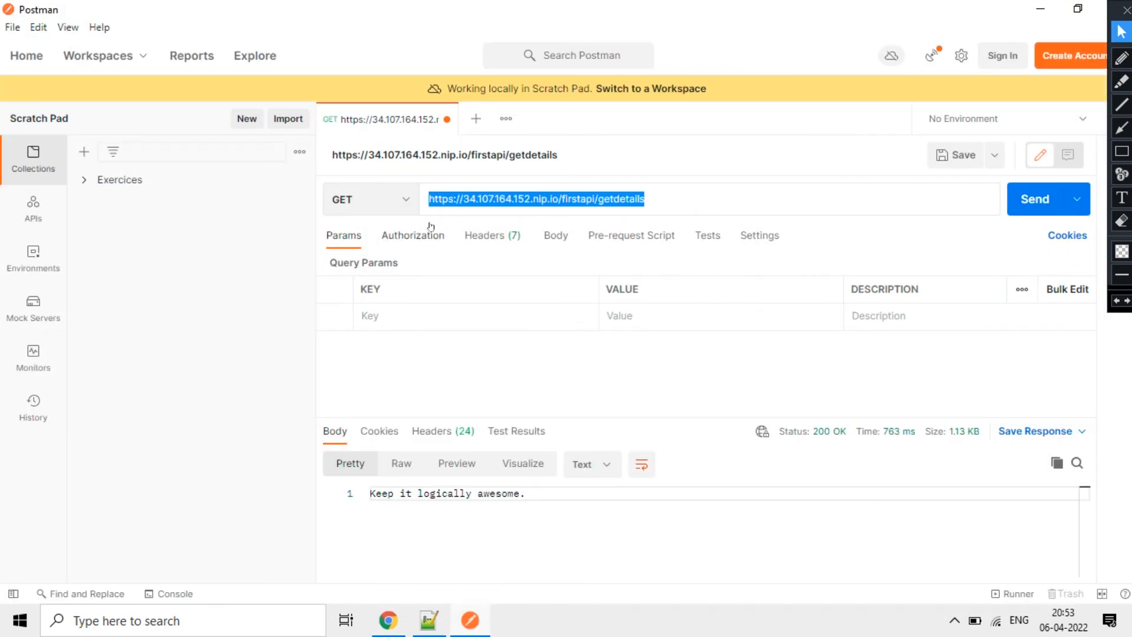
pyautogui.click(400, 621)
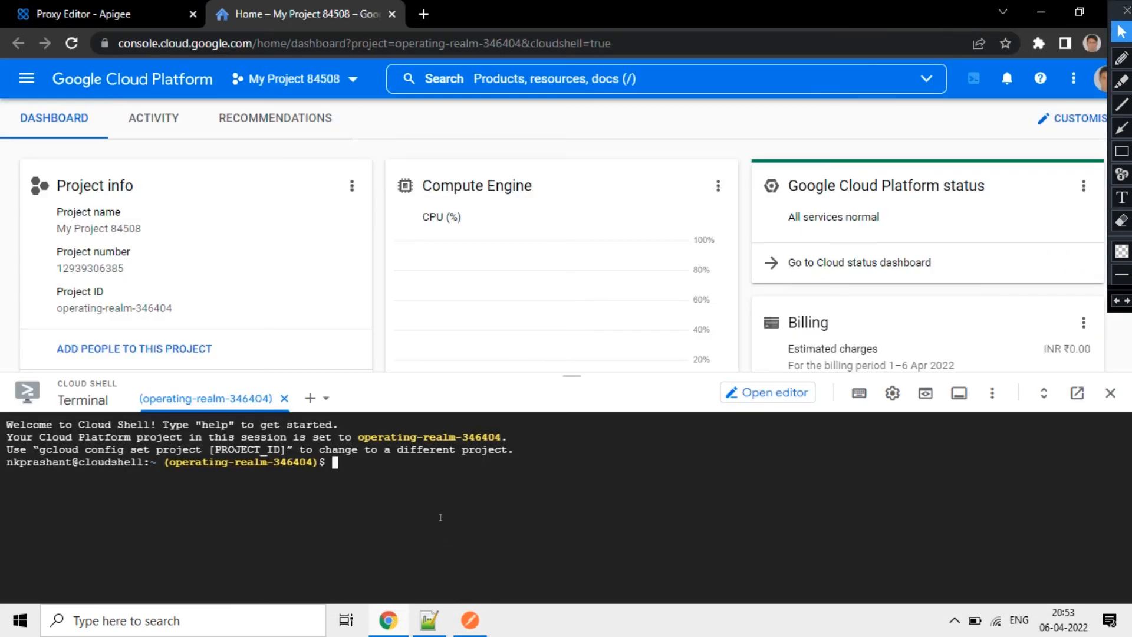
pyautogui.write('curl')
pyautogui.rightClick(411, 510)
pyautogui.click(463, 349)
pyautogui.press('Return')
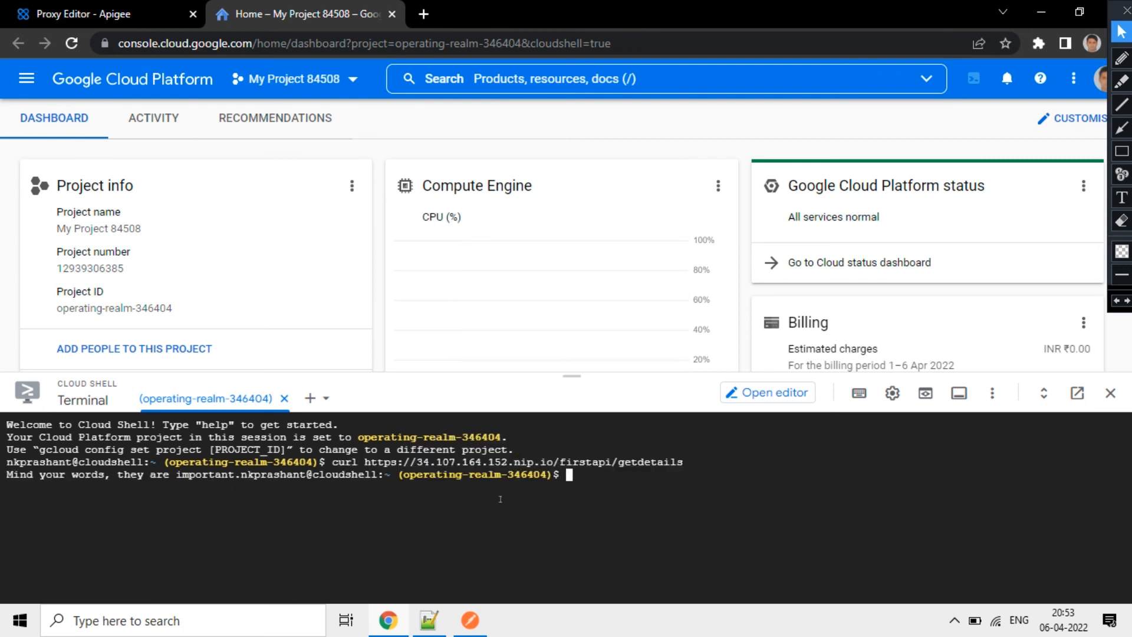
# Step: Examine the response text that the curl command returned in the Cloud Shell terminal, highlighting it for review
pyautogui.moveTo(7, 475); pyautogui.dragTo(228, 475)
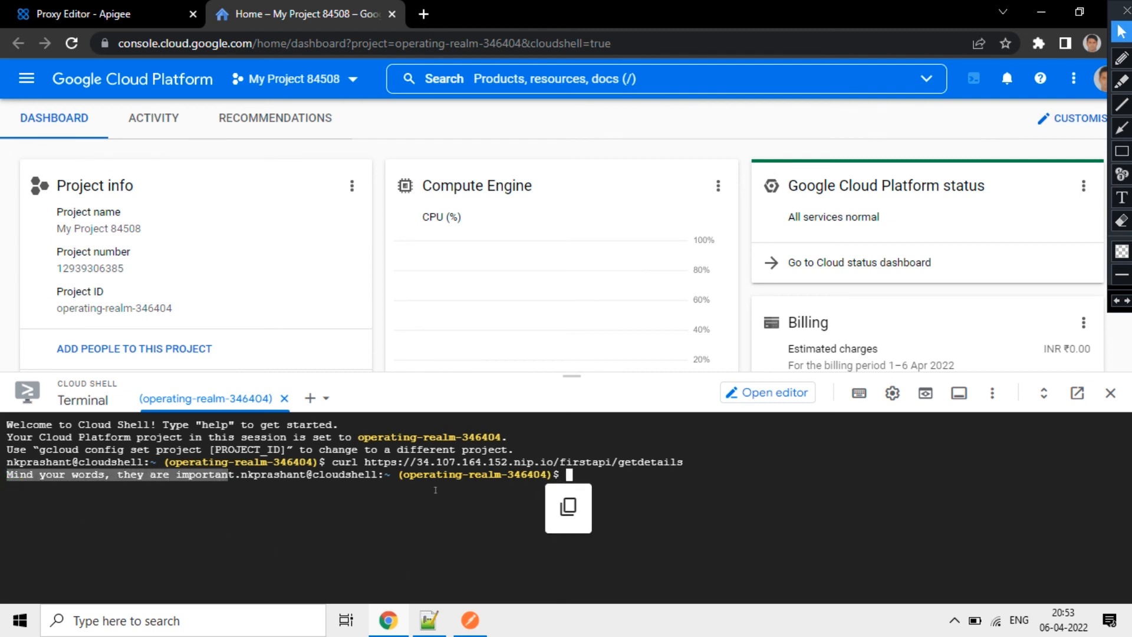
pyautogui.click(471, 485)
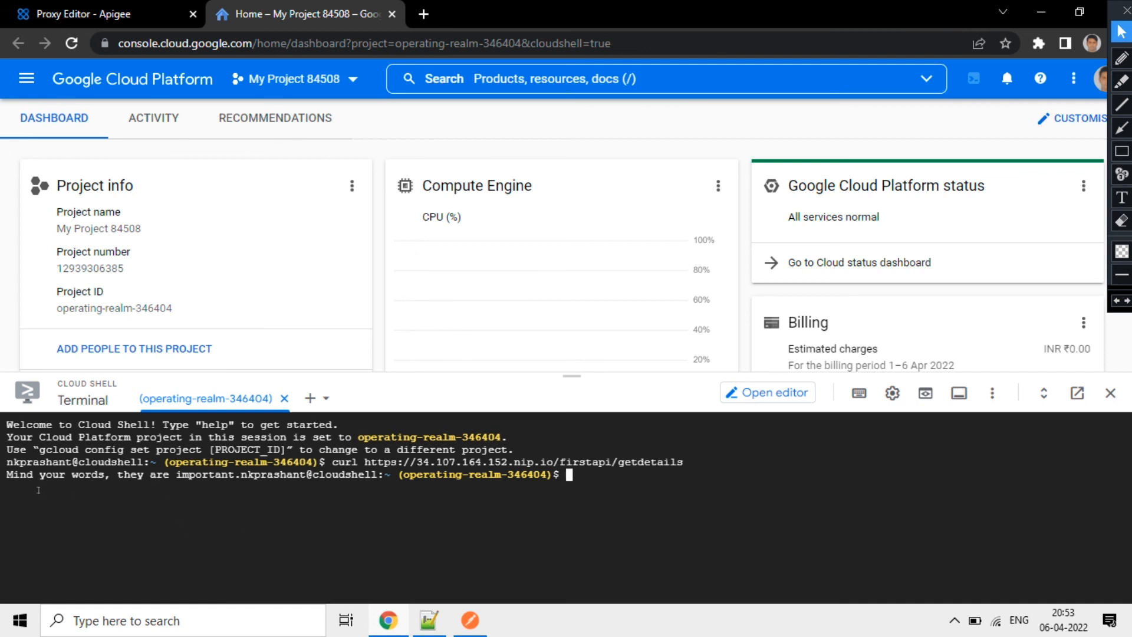
pyautogui.moveTo(6, 474); pyautogui.dragTo(234, 475)
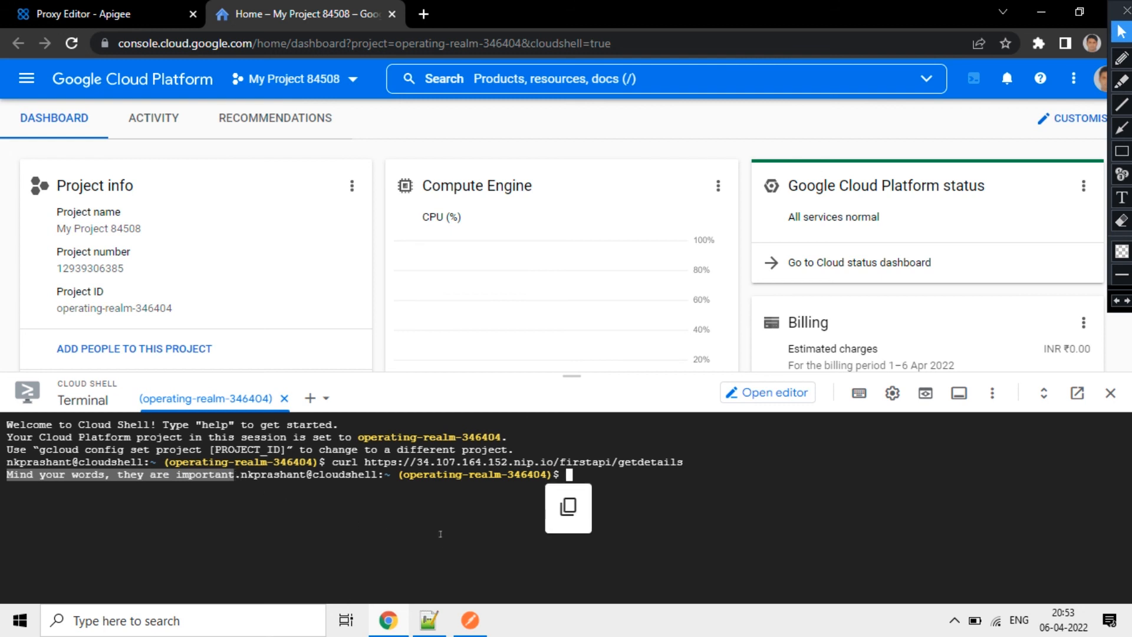
pyautogui.click(355, 522)
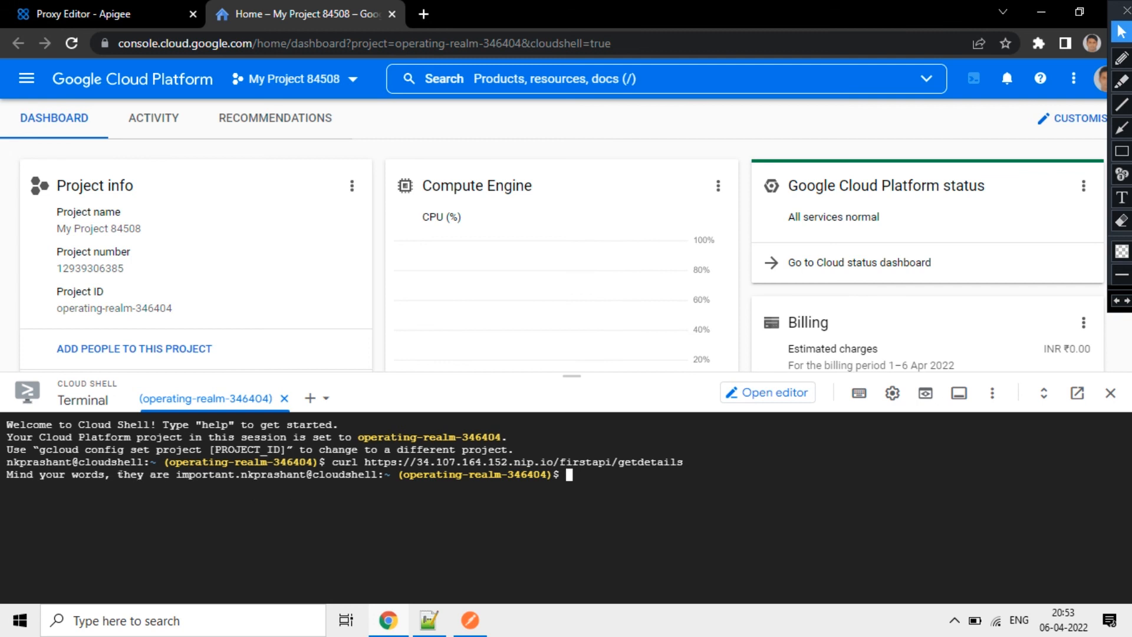
pyautogui.moveTo(118, 474); pyautogui.dragTo(208, 475)
pyautogui.click(296, 507)
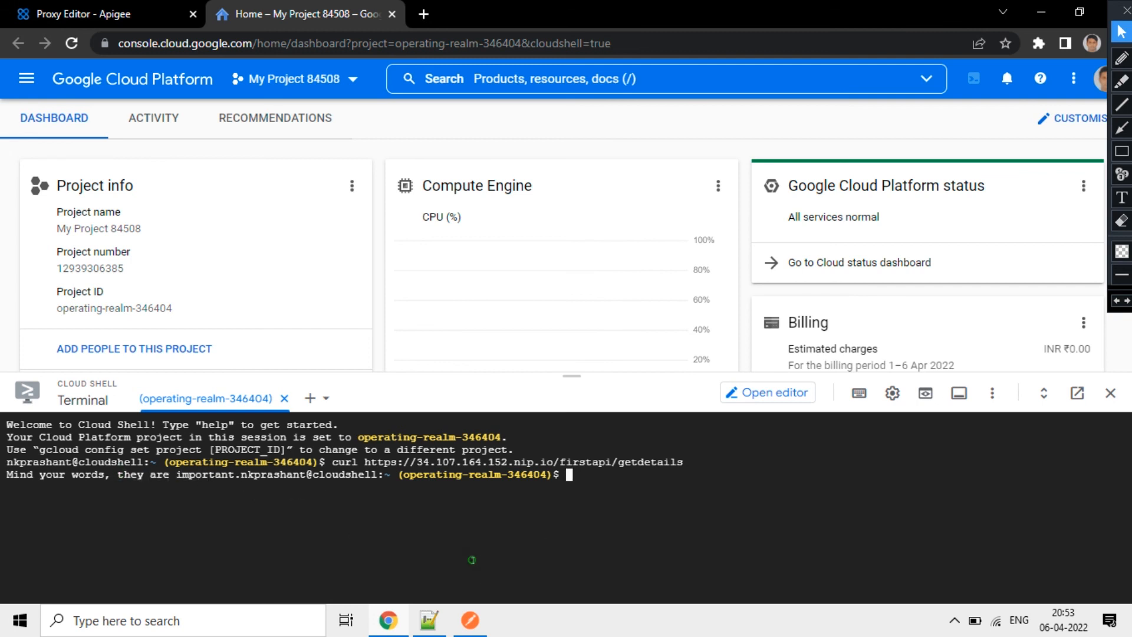